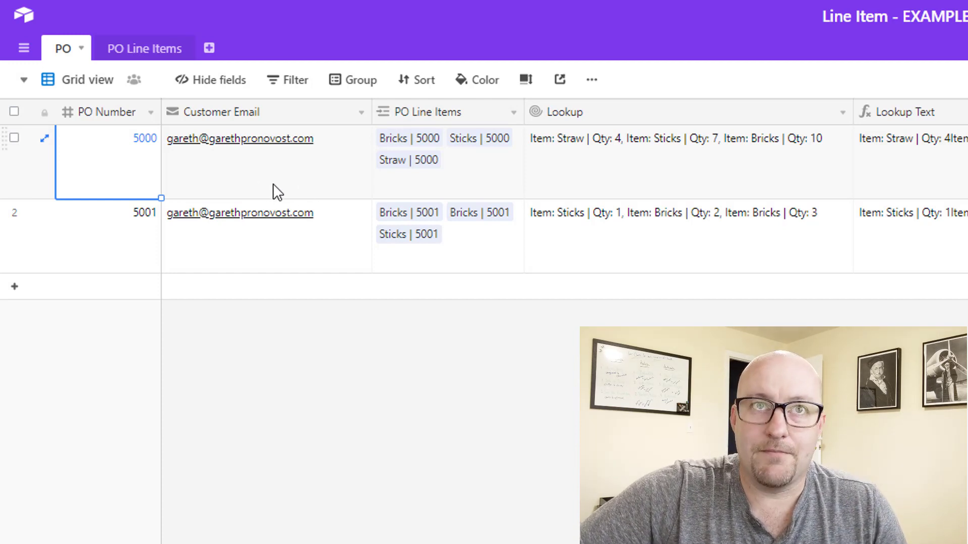
- Open the PO Line Items table and inspect the CONCATENATE formula behind PO Line Item ID
{"action": "left_click", "coordinate": [244, 177]}
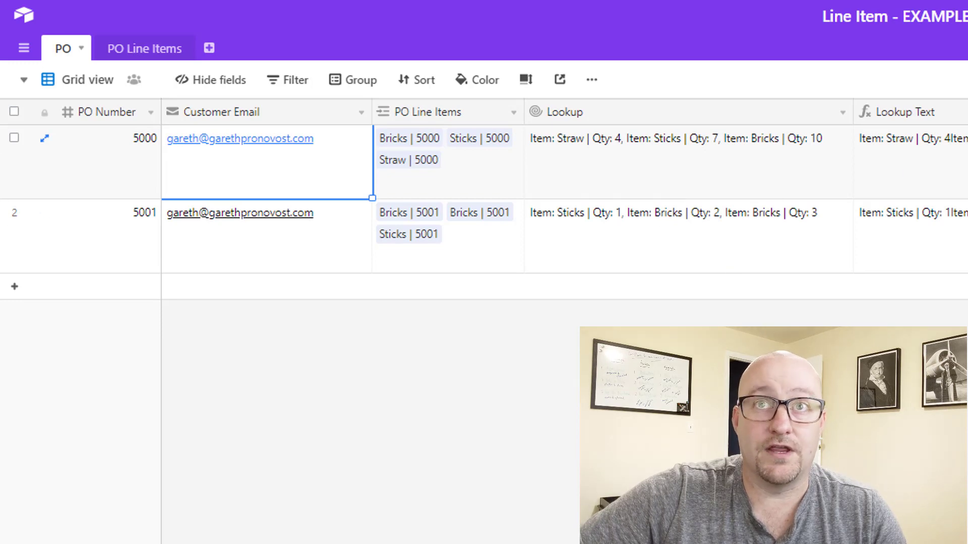
{"action": "left_click", "coordinate": [143, 57]}
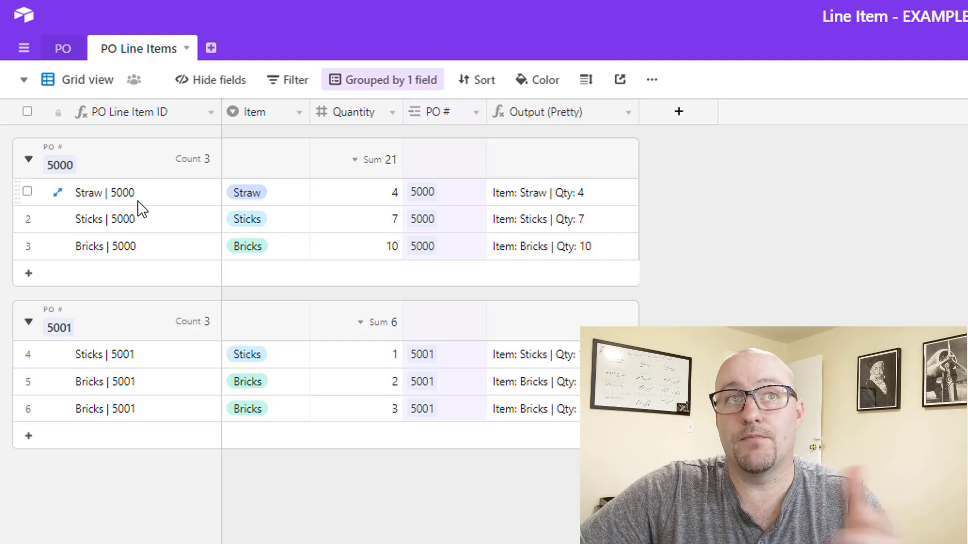
{"action": "double_click", "coordinate": [135, 117]}
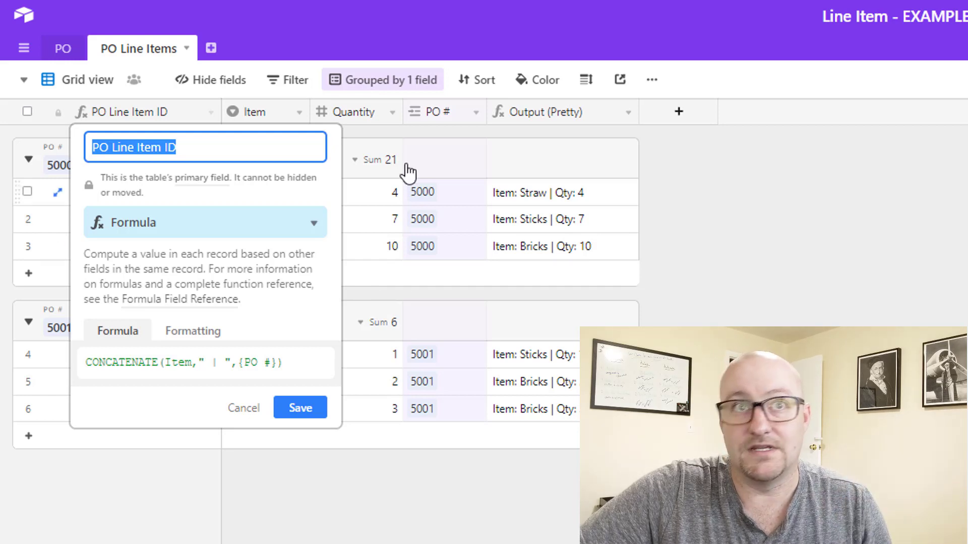
{"action": "left_click", "coordinate": [379, 199]}
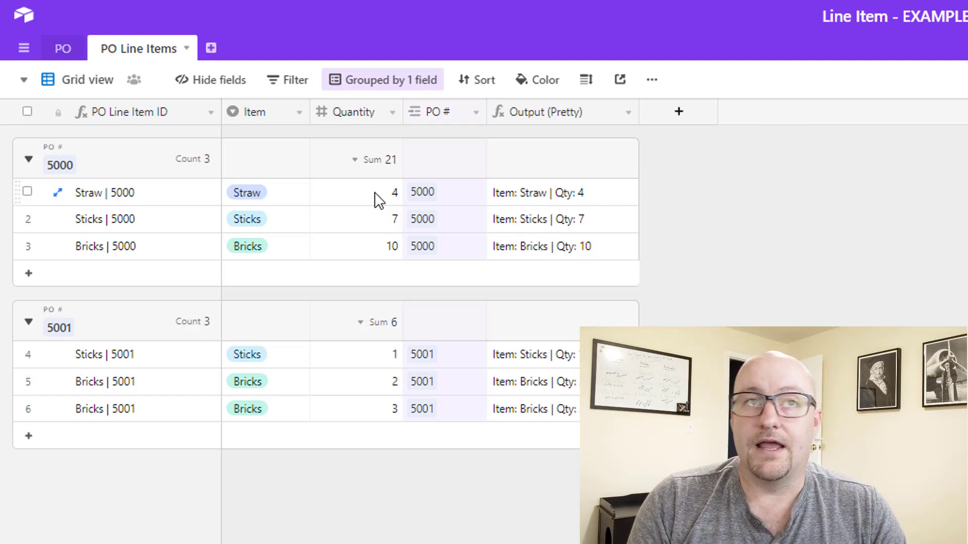
{"action": "left_click", "coordinate": [274, 196]}
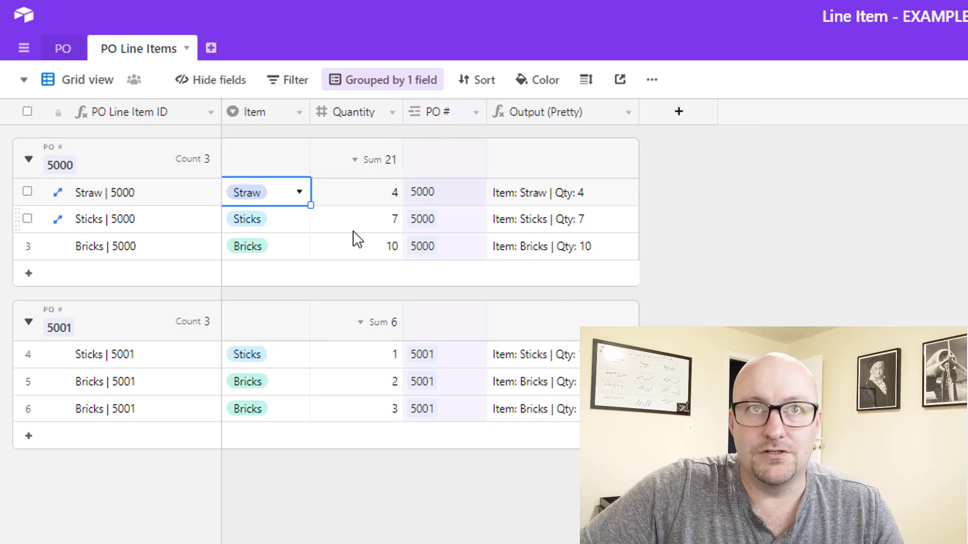
- Try a PO # Z→A sort on the line items, then remove it again
{"action": "left_click", "coordinate": [482, 81]}
{"action": "left_click", "coordinate": [514, 147]}
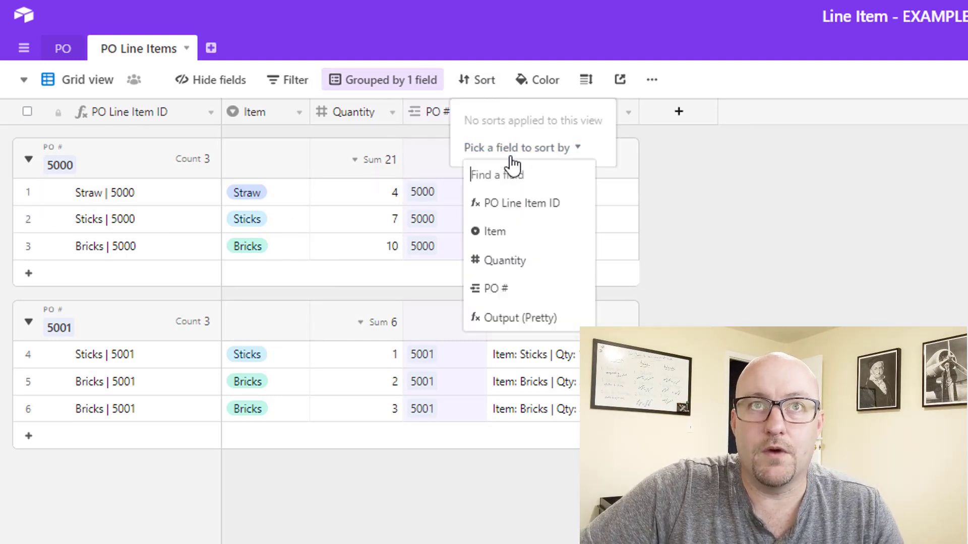
{"action": "left_click", "coordinate": [511, 298]}
{"action": "left_click", "coordinate": [761, 118]}
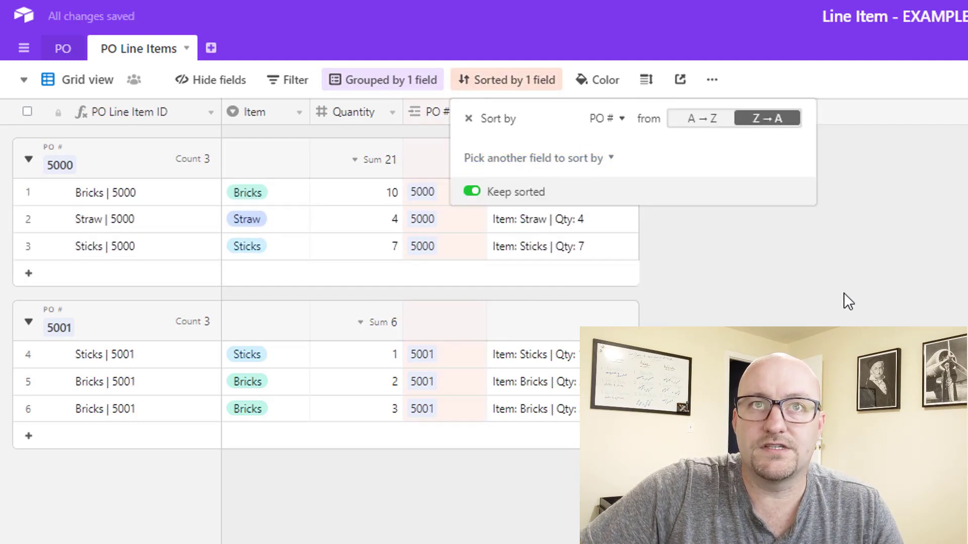
{"action": "left_click", "coordinate": [736, 304]}
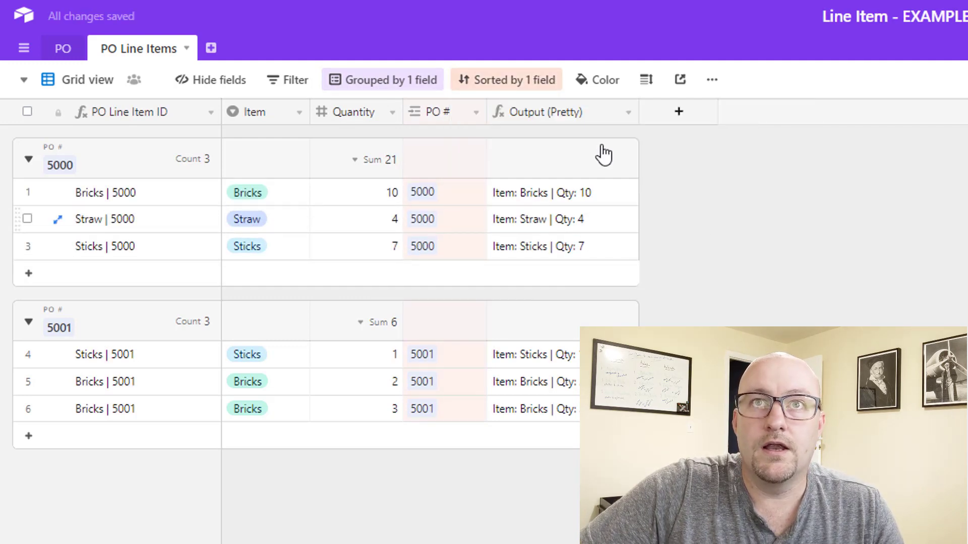
{"action": "left_click", "coordinate": [523, 86]}
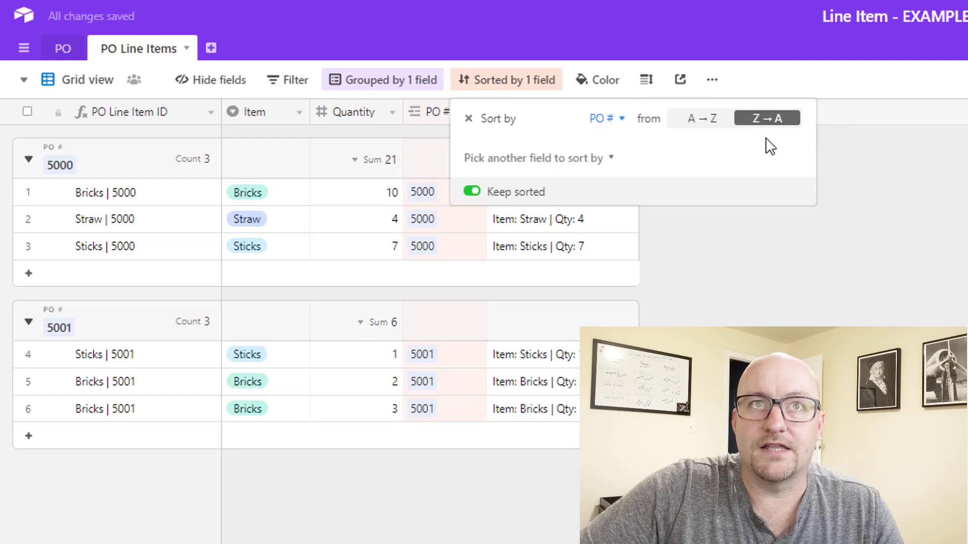
{"action": "left_click", "coordinate": [470, 120]}
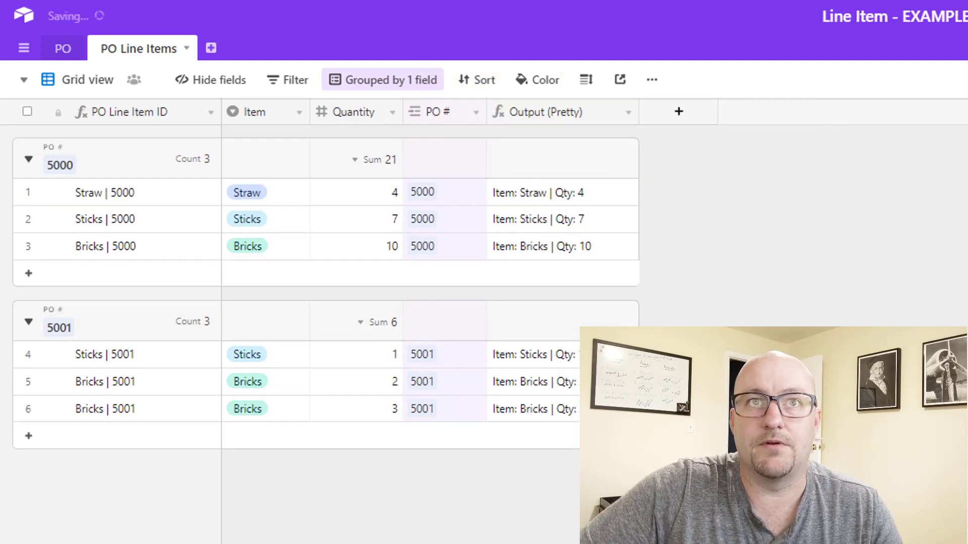
- Switch the PO # grouping to Z→A so order 5001 appears first
{"action": "left_click", "coordinate": [387, 89]}
{"action": "left_click", "coordinate": [638, 121]}
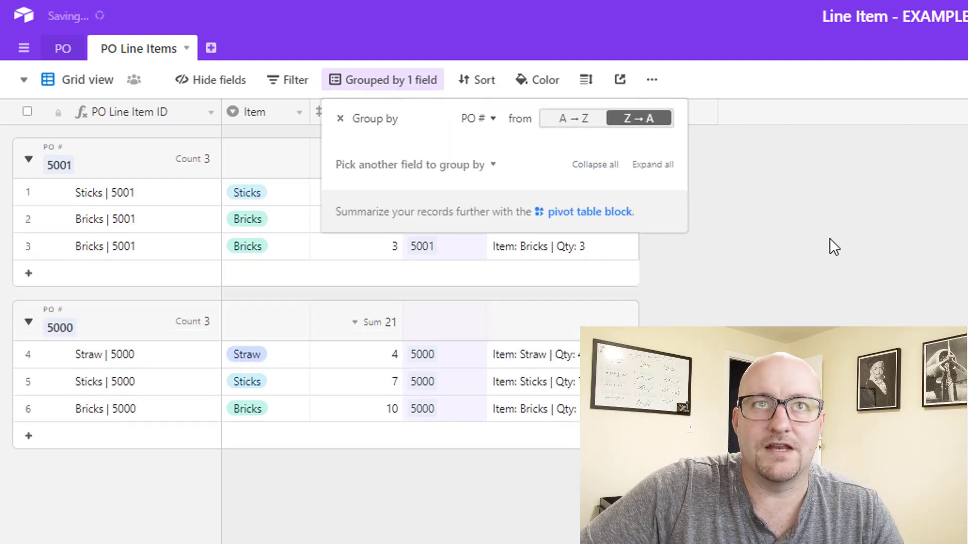
{"action": "left_click", "coordinate": [826, 238]}
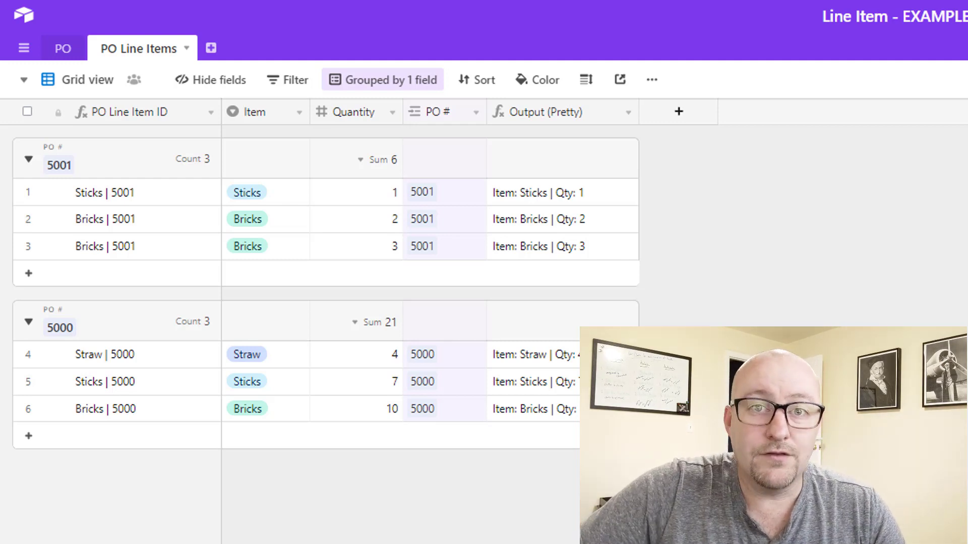
- In the PO table, add order 5002 with the customer email copied from order 5001
{"action": "left_click", "coordinate": [72, 42]}
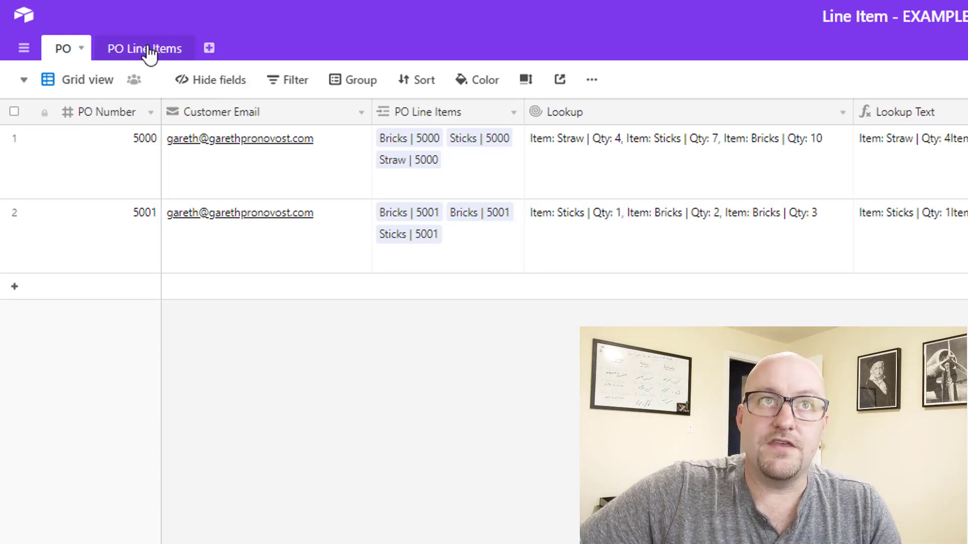
{"action": "left_click", "coordinate": [105, 295]}
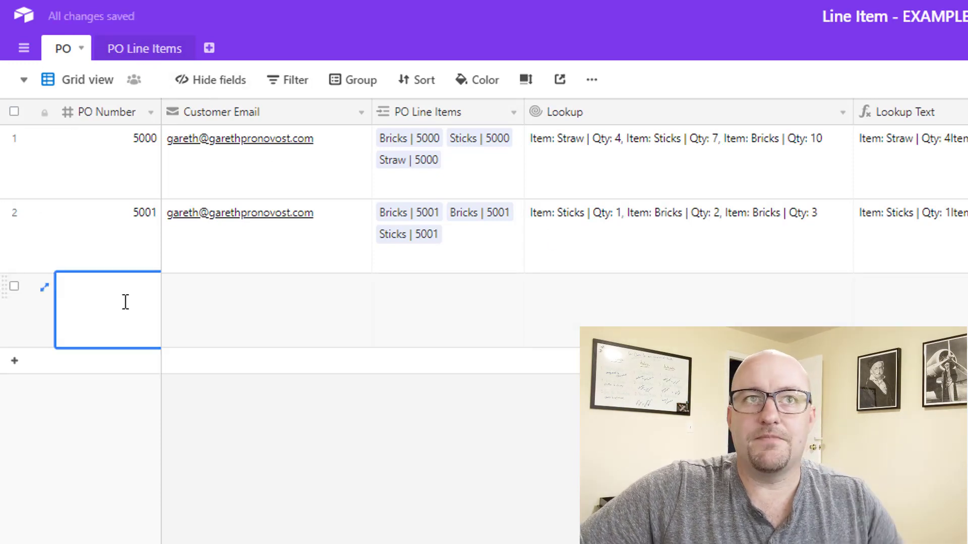
{"action": "type", "text": "500"}
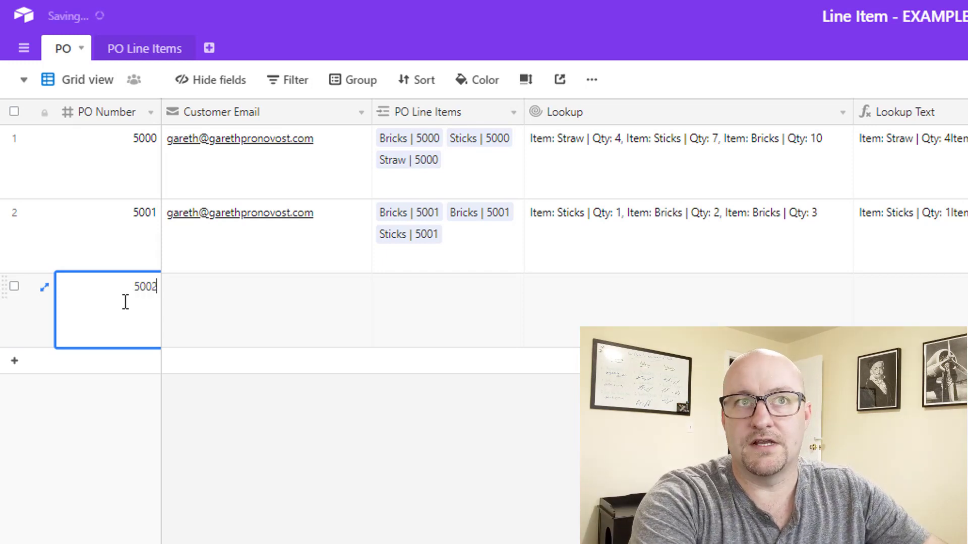
{"action": "type", "text": "2"}
{"action": "key", "text": "Tab"}
{"action": "key", "text": "Up"}
{"action": "key", "text": "ctrl+c"}
{"action": "key", "text": "Down"}
{"action": "key", "text": "ctrl+v"}
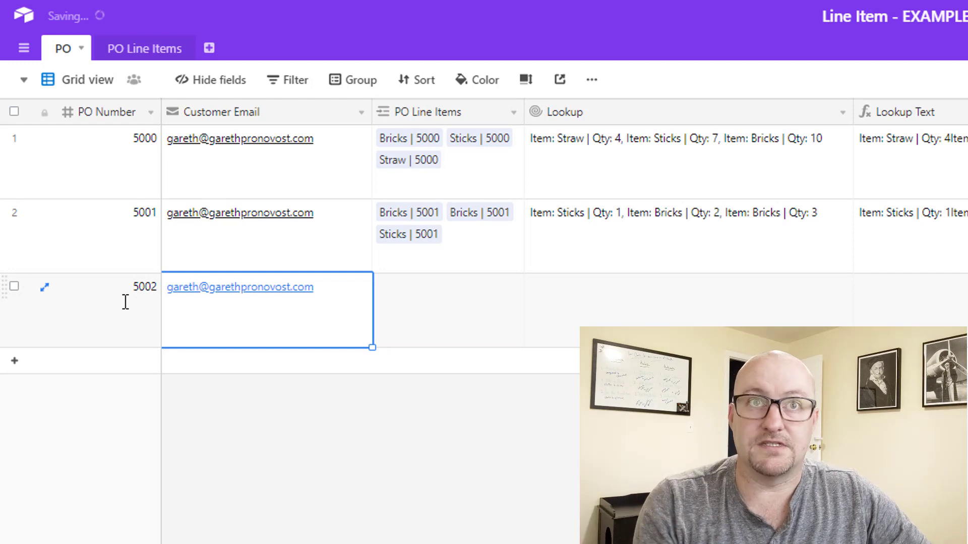
{"action": "key", "text": "Tab"}
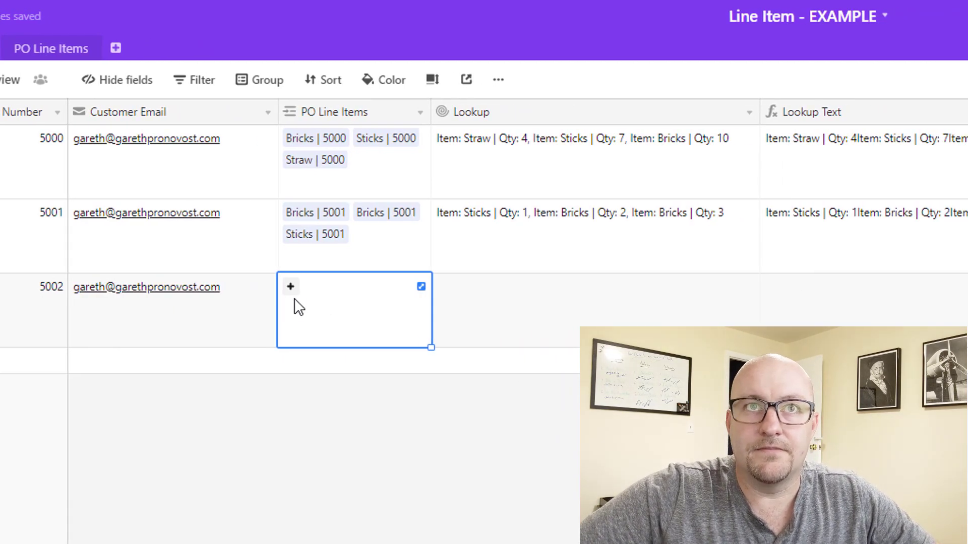
- Link a new line item to order 5002: Straw with quantity 2
{"action": "left_click", "coordinate": [290, 291]}
{"action": "left_click", "coordinate": [278, 470]}
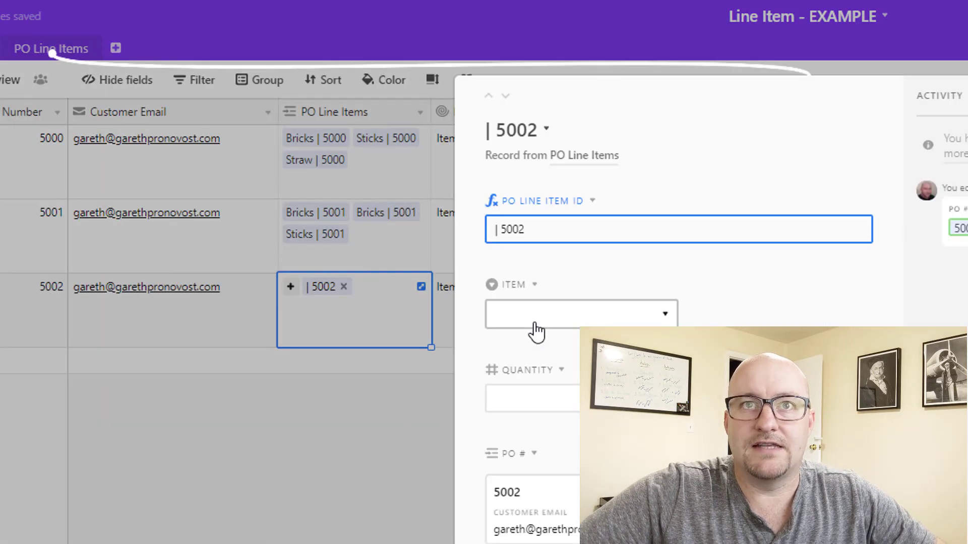
{"action": "left_click", "coordinate": [535, 318]}
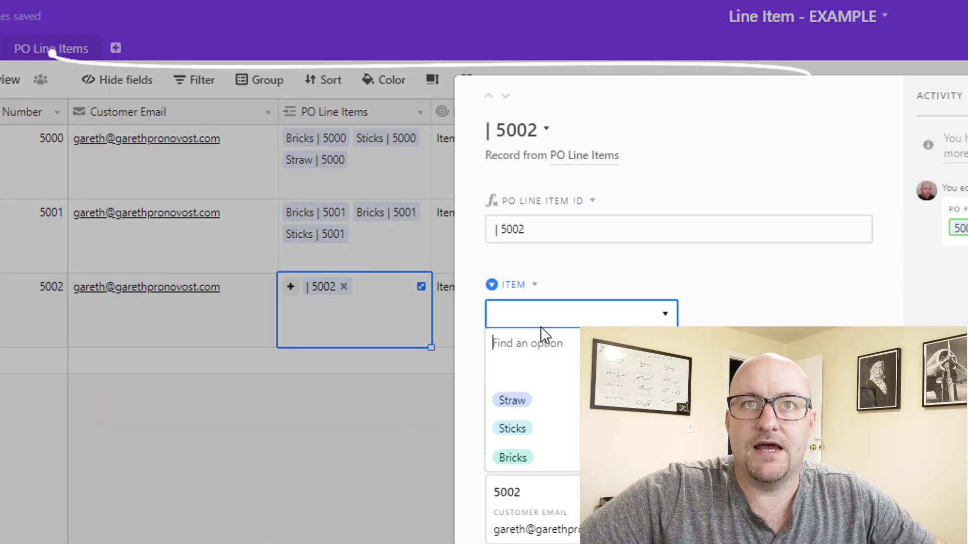
{"action": "left_click", "coordinate": [531, 409]}
{"action": "left_click", "coordinate": [525, 402]}
{"action": "type", "text": "2"}
{"action": "left_click", "coordinate": [395, 394]}
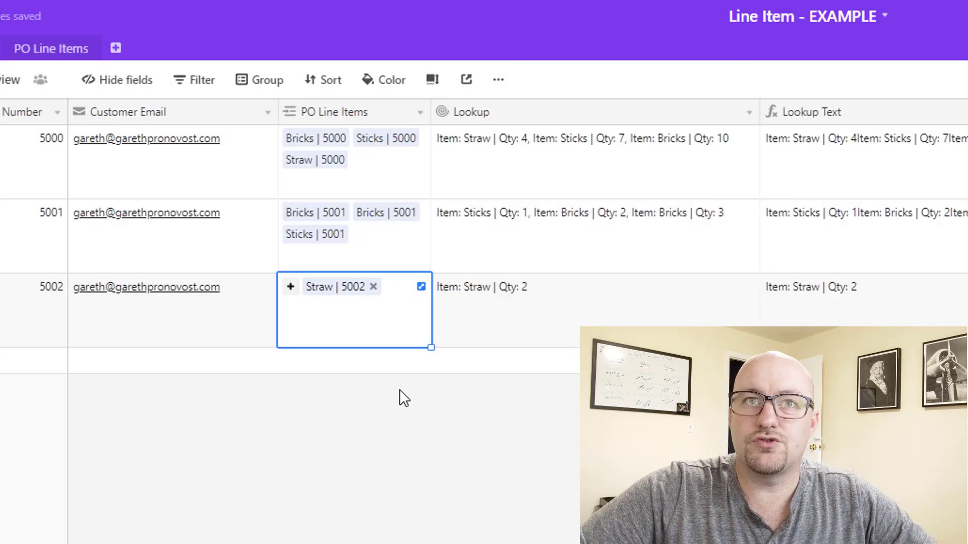
- Link a second new line item to order 5002: Sticks with quantity 3
{"action": "left_click", "coordinate": [363, 305]}
{"action": "left_click", "coordinate": [288, 286]}
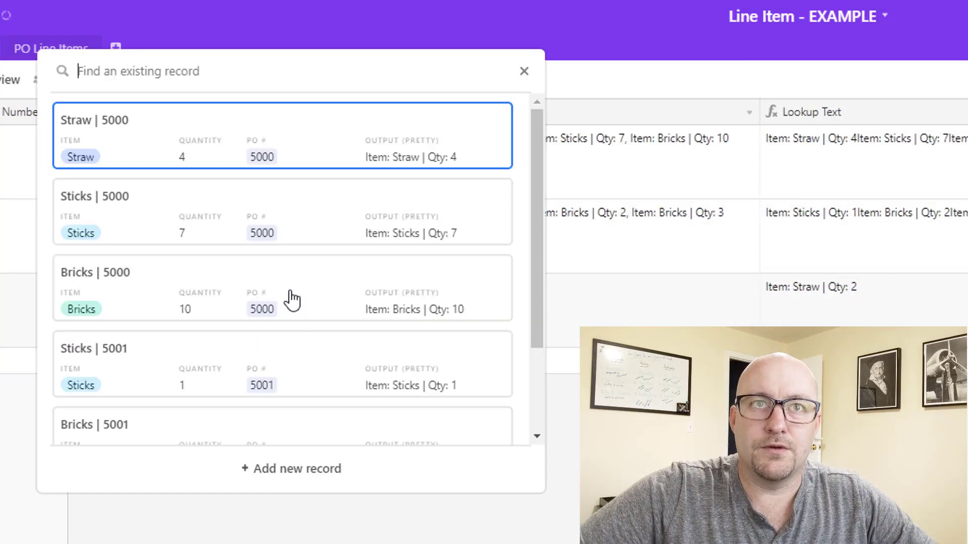
{"action": "left_click", "coordinate": [275, 477]}
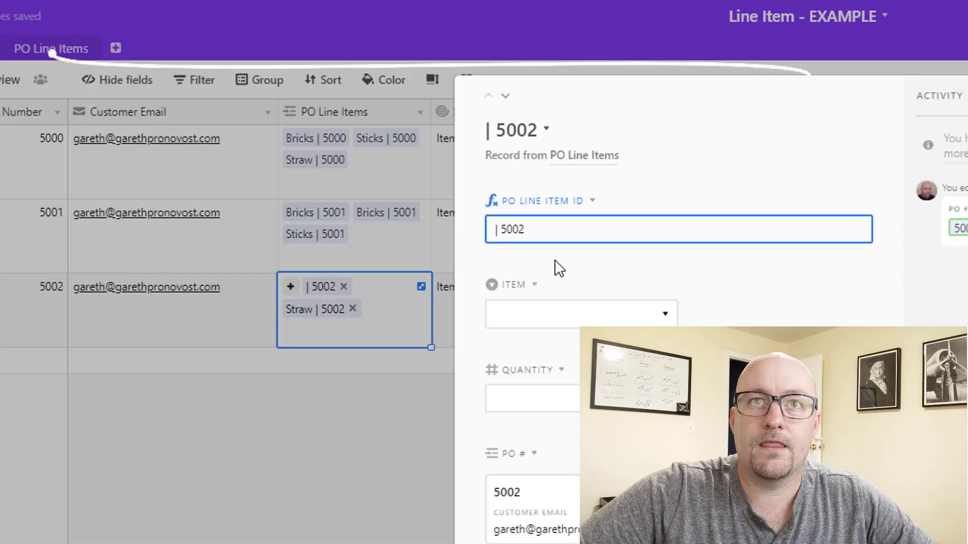
{"action": "left_click", "coordinate": [551, 317]}
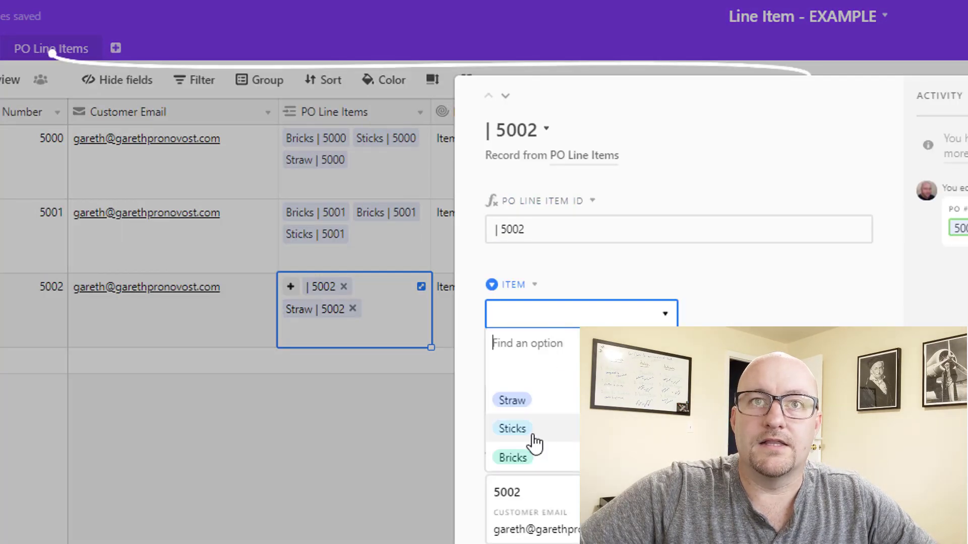
{"action": "left_click", "coordinate": [528, 438]}
{"action": "left_click", "coordinate": [542, 399]}
{"action": "type", "text": "3"}
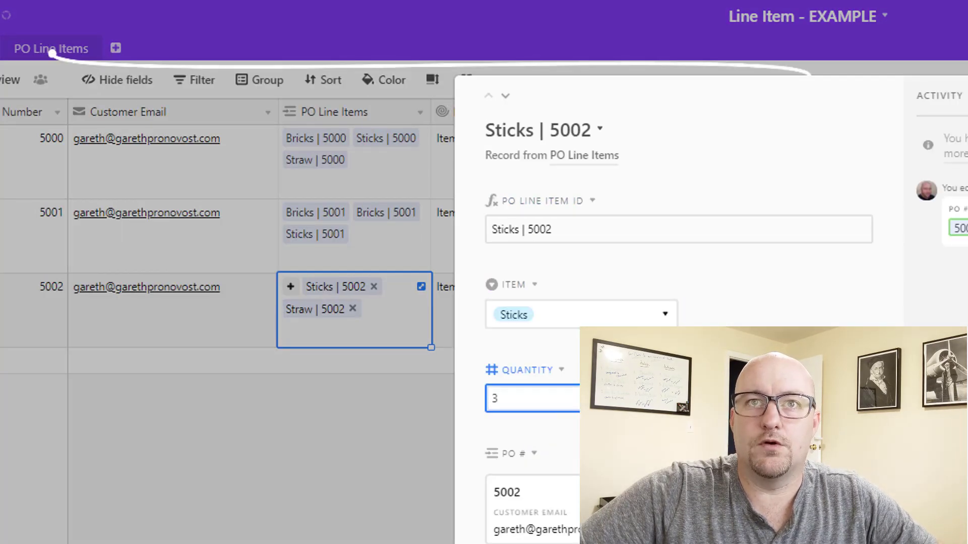
{"action": "key", "text": "Escape"}
{"action": "left_click", "coordinate": [866, 92]}
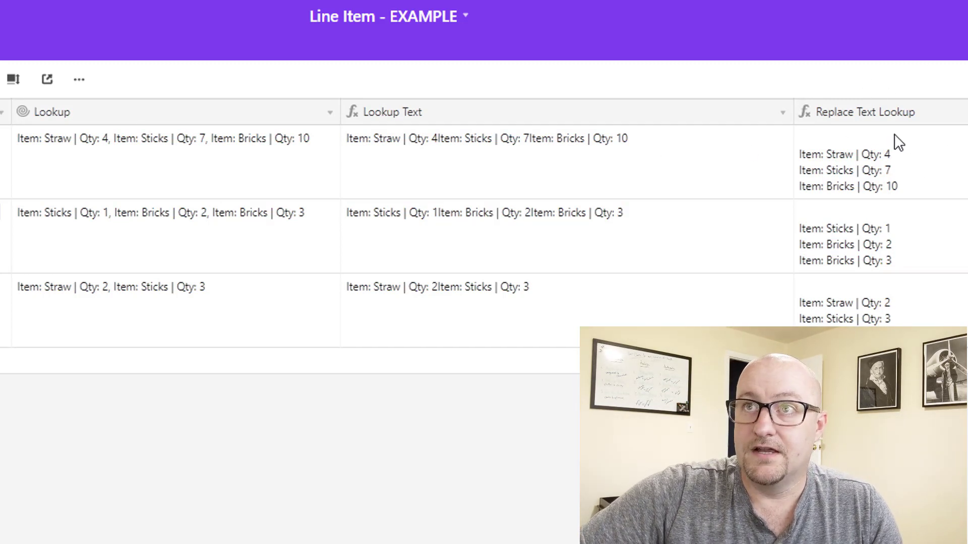
- Compare the Lookup and Replace Text Lookup values for orders 5002 and 5000
{"action": "left_click", "coordinate": [93, 321]}
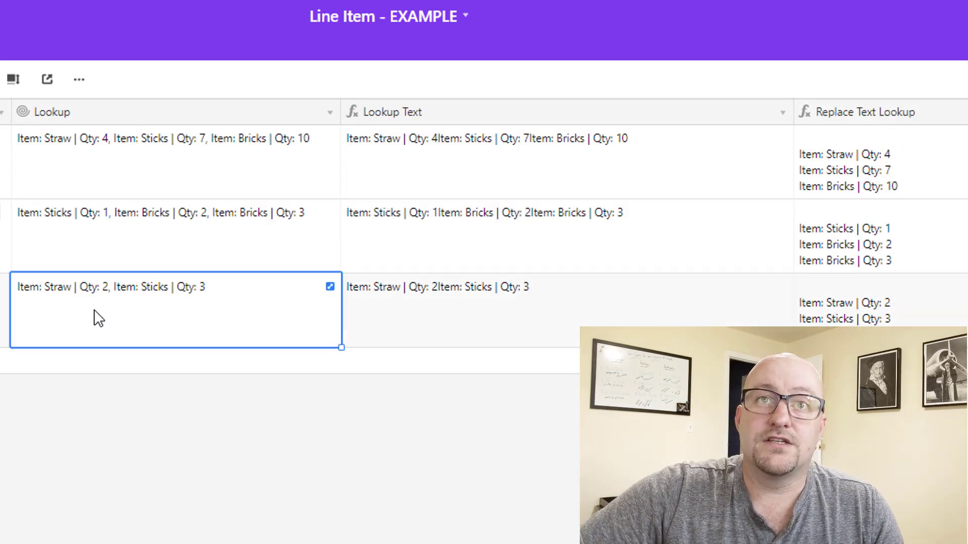
{"action": "left_click", "coordinate": [905, 118]}
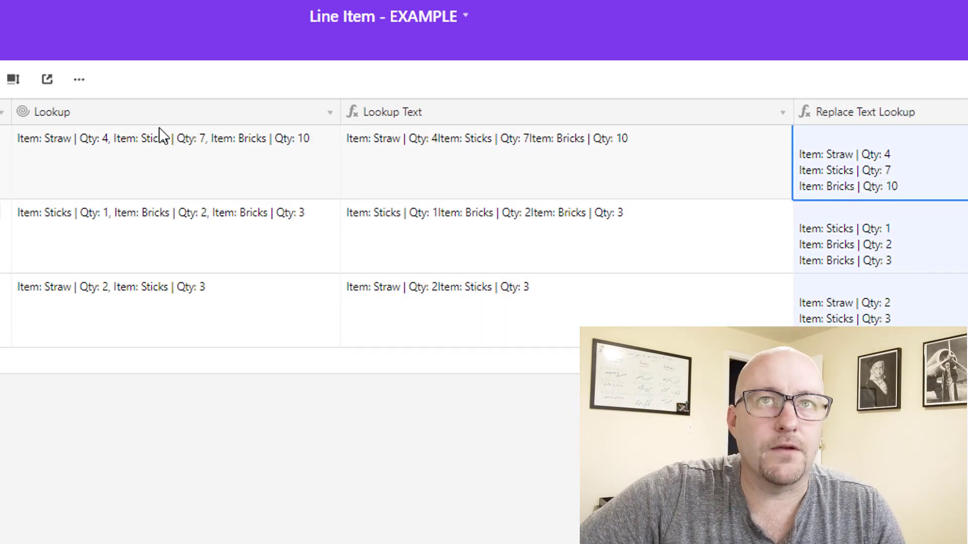
{"action": "left_click", "coordinate": [150, 171]}
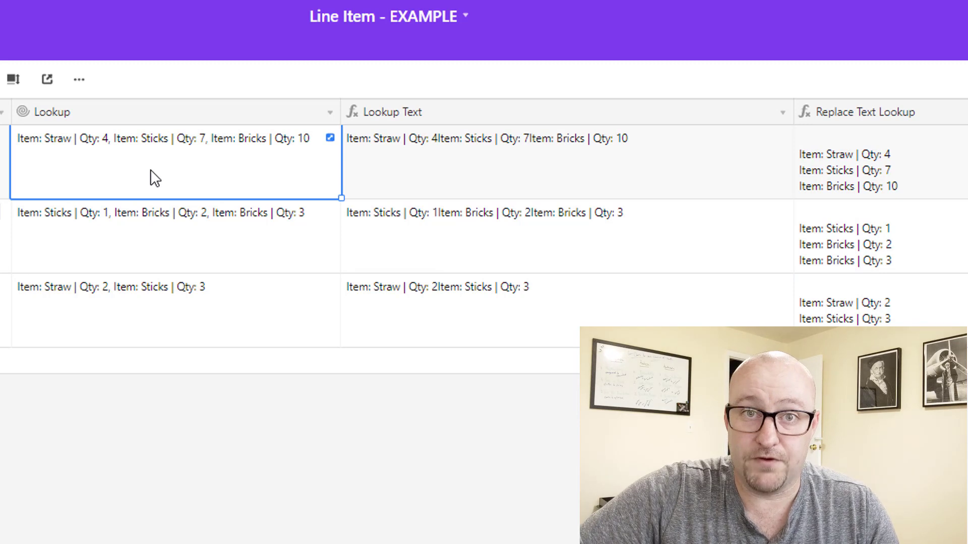
{"action": "left_click", "coordinate": [128, 315]}
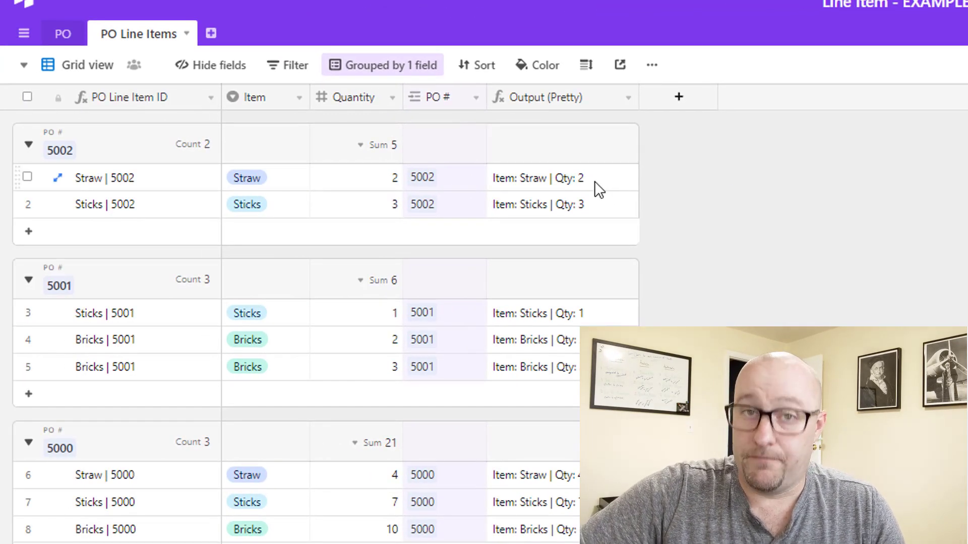
- Inspect the Output (Pretty) CONCATENATE formula on the line items, then return to the PO table
{"action": "left_click", "coordinate": [594, 180]}
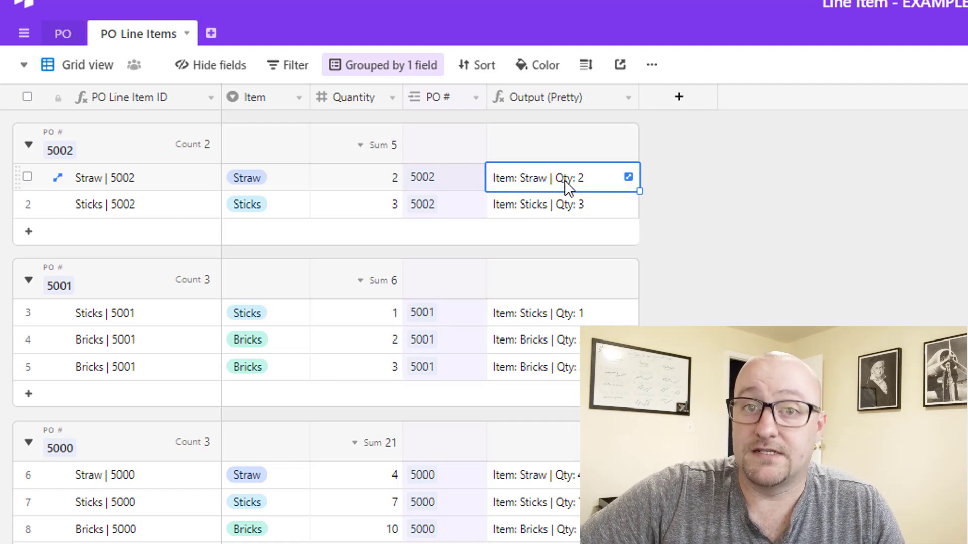
{"action": "left_click", "coordinate": [734, 204]}
{"action": "left_click", "coordinate": [603, 171]}
{"action": "double_click", "coordinate": [573, 104]}
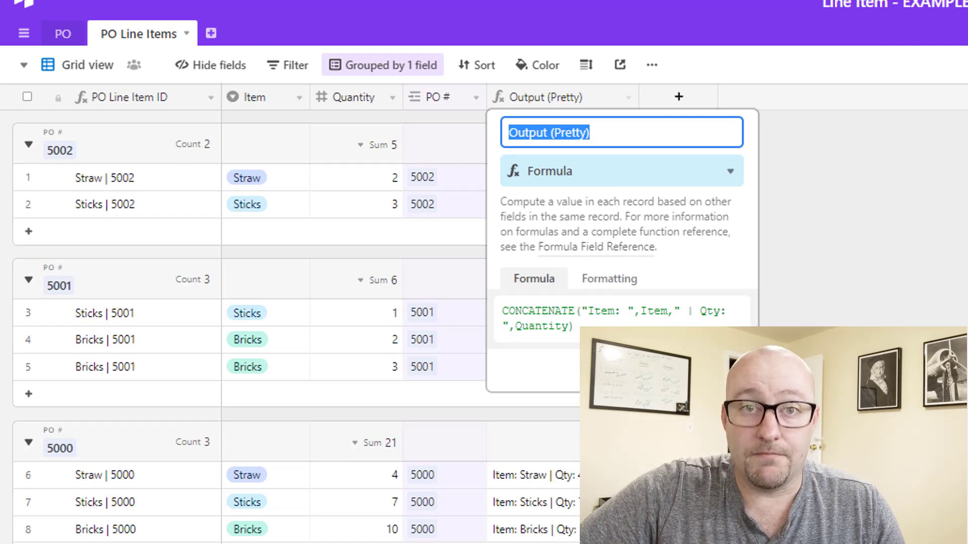
{"action": "key", "text": "Return"}
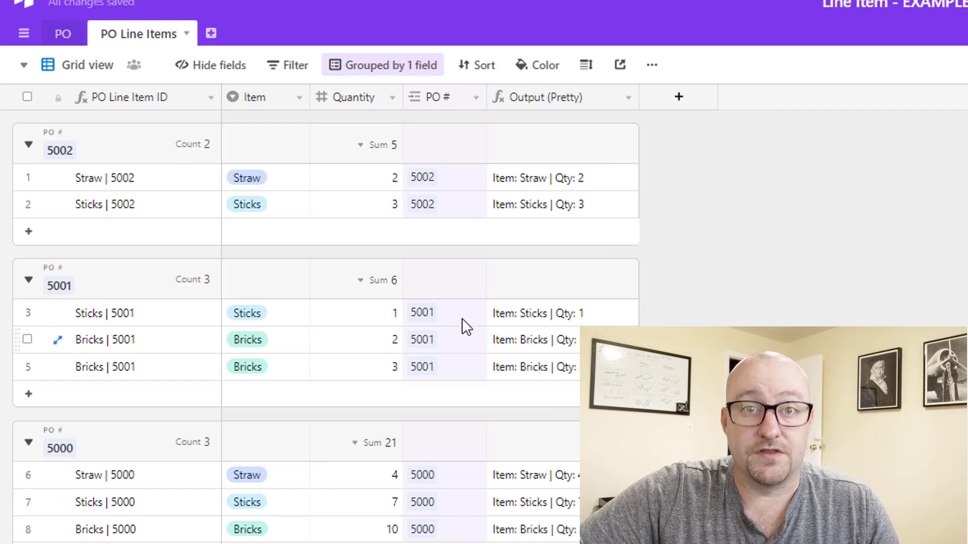
{"action": "left_click", "coordinate": [63, 34]}
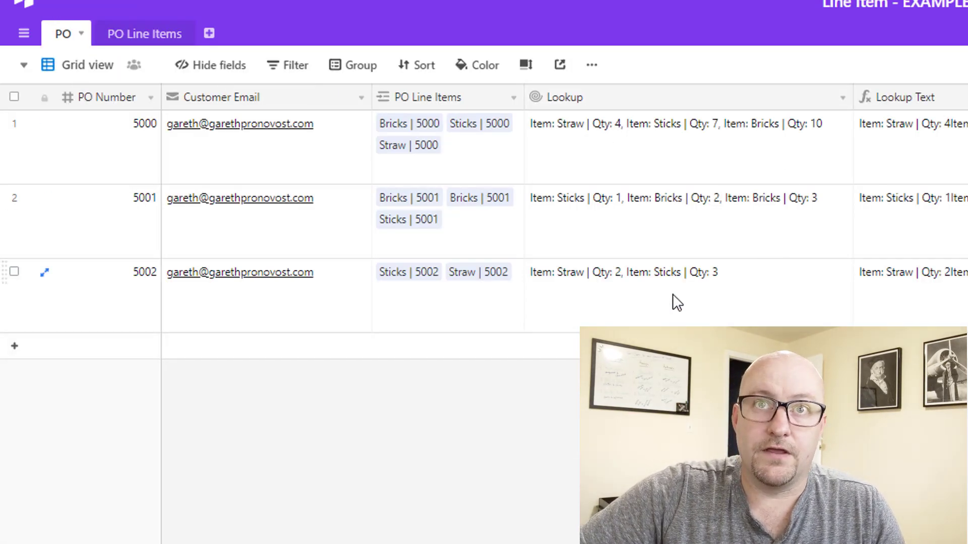
{"action": "scroll", "coordinate": [672, 294], "scroll_direction": "right", "scroll_amount": 10}
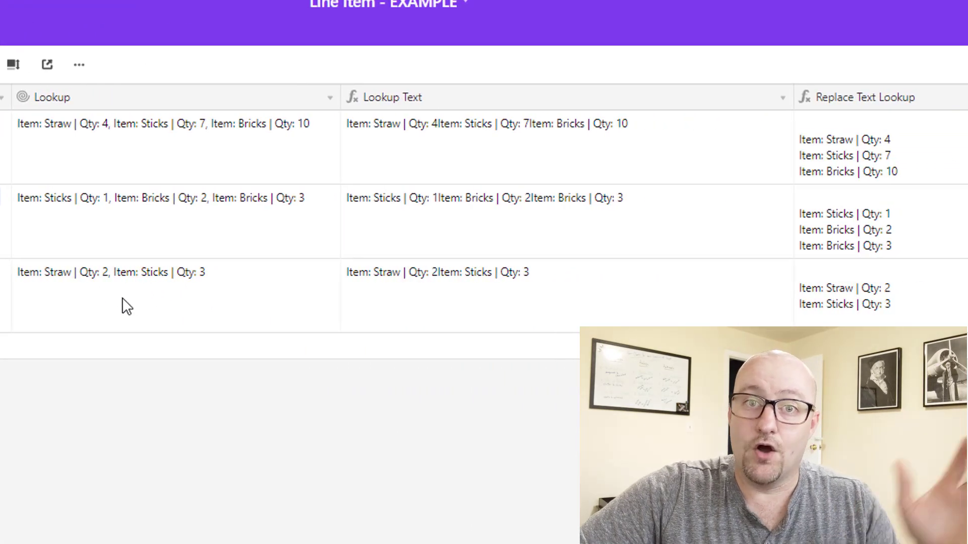
{"action": "left_click", "coordinate": [97, 306]}
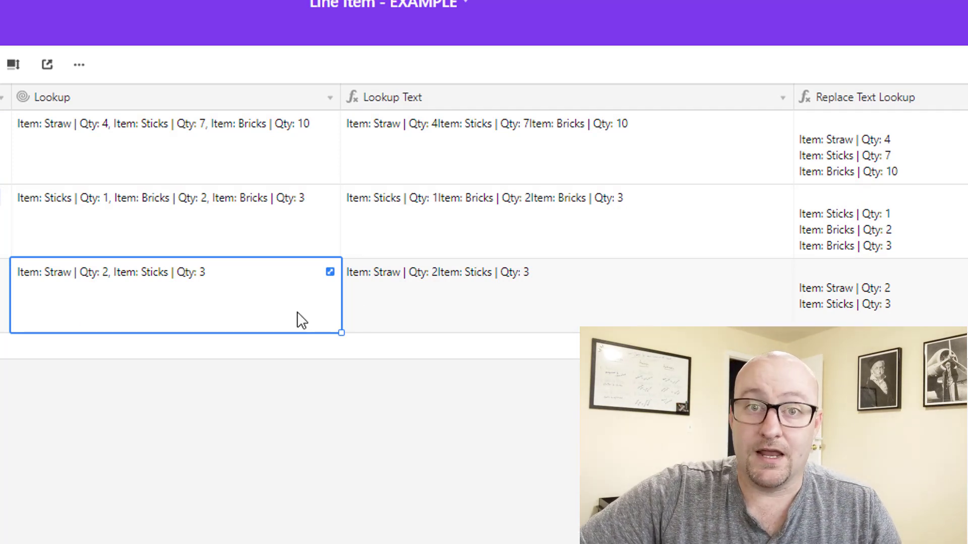
{"action": "left_click", "coordinate": [512, 289]}
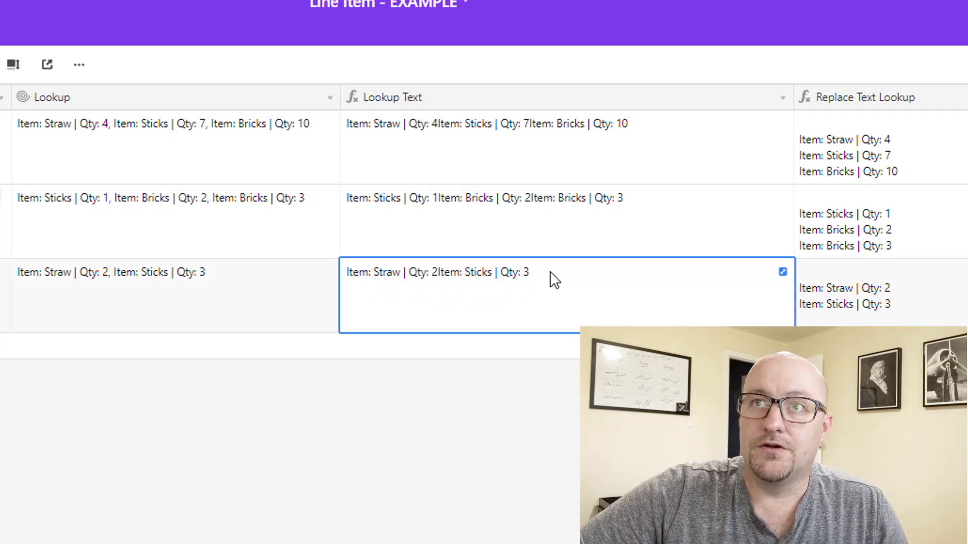
{"action": "left_click", "coordinate": [131, 298]}
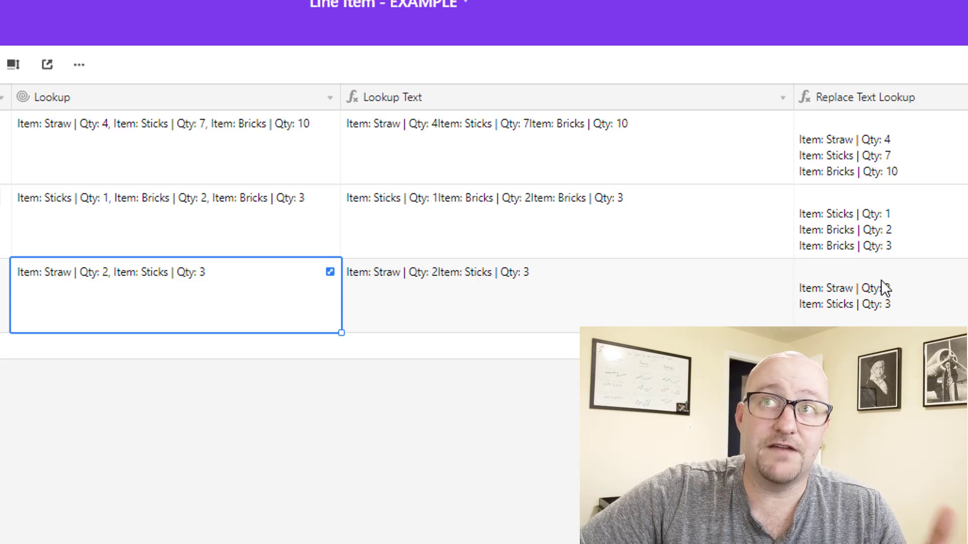
{"action": "left_click", "coordinate": [885, 291]}
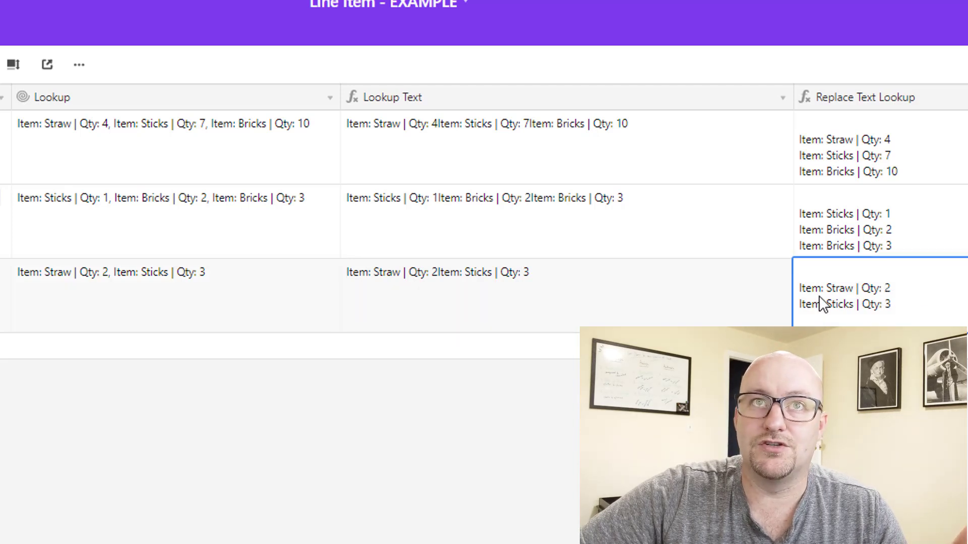
{"action": "left_click", "coordinate": [253, 273]}
{"action": "double_click", "coordinate": [151, 101]}
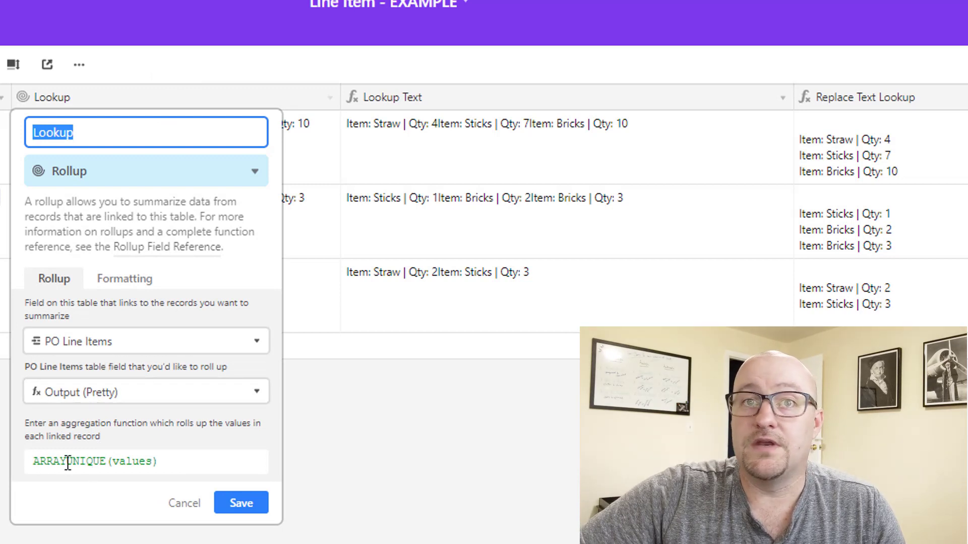
{"action": "left_click", "coordinate": [427, 464]}
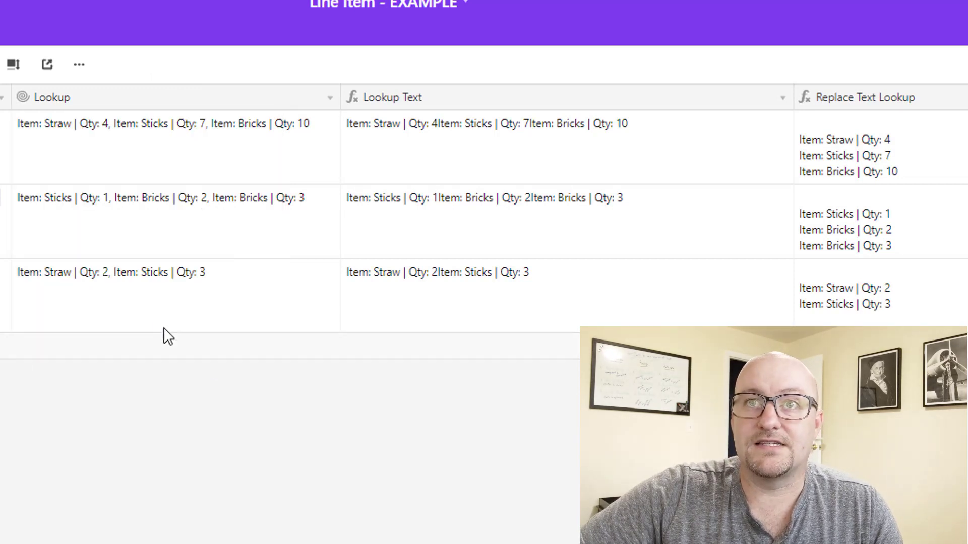
{"action": "left_click", "coordinate": [147, 309]}
{"action": "left_click", "coordinate": [574, 376]}
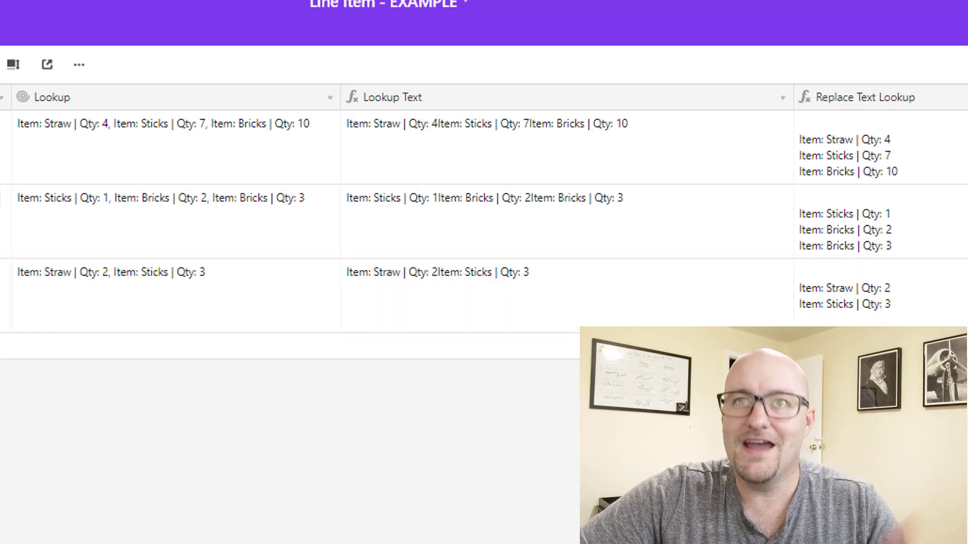
{"action": "left_click", "coordinate": [88, 309]}
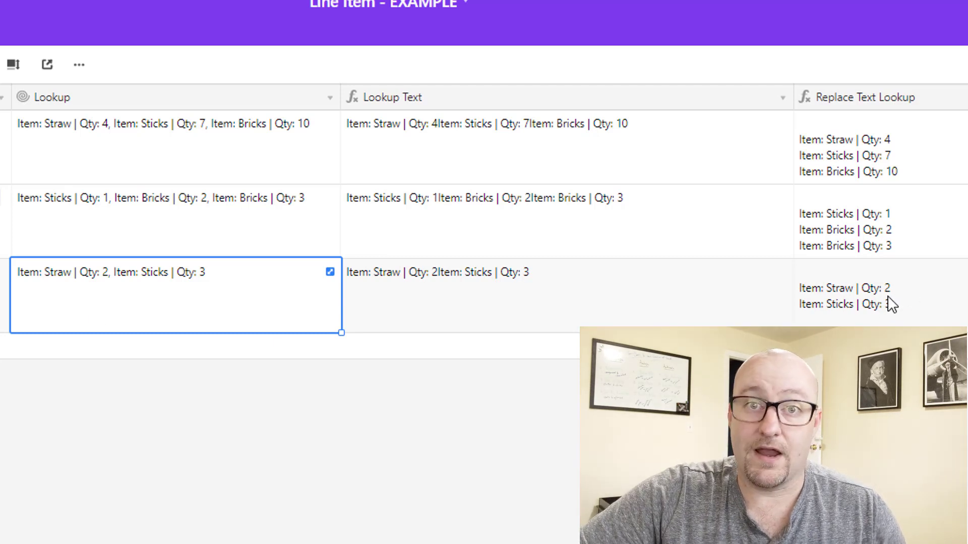
{"action": "left_click", "coordinate": [646, 291]}
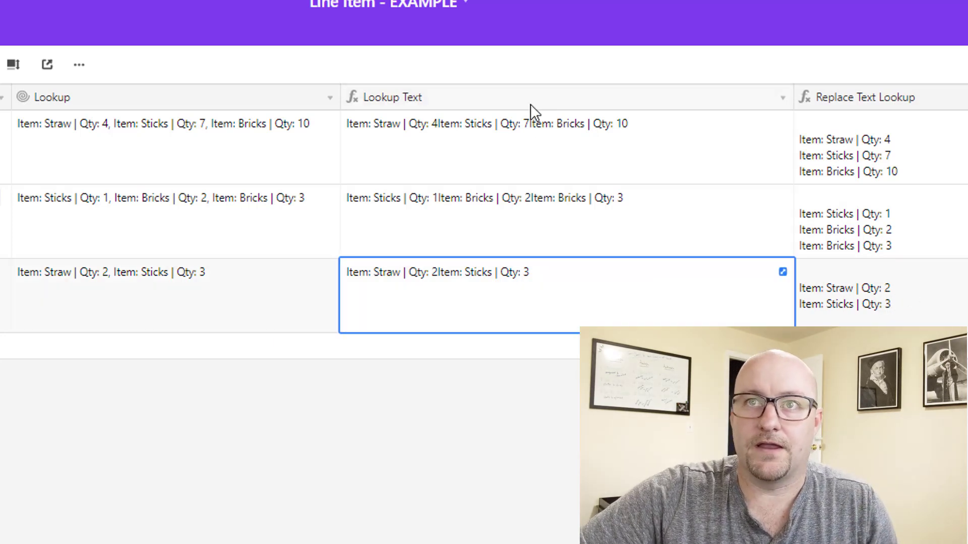
{"action": "left_click", "coordinate": [527, 100]}
{"action": "double_click", "coordinate": [526, 100]}
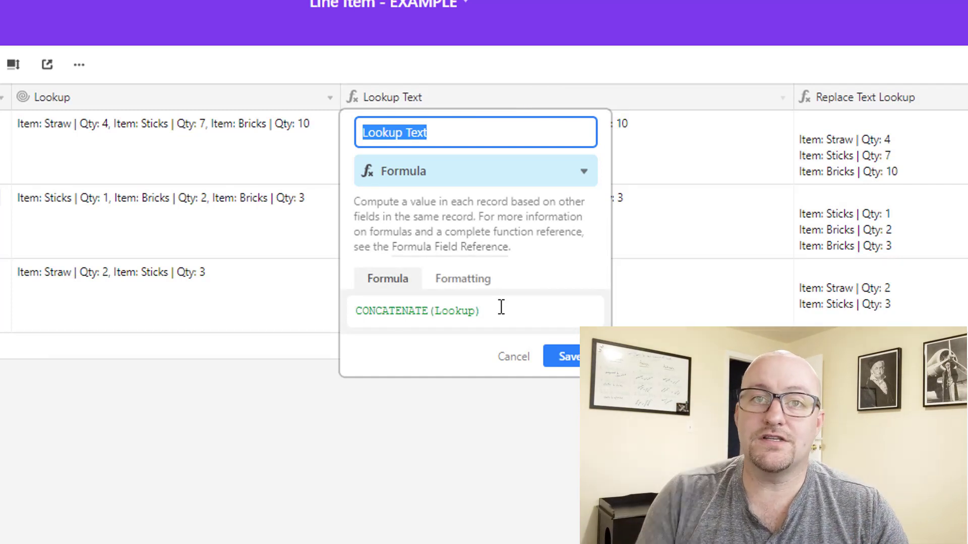
{"action": "key", "text": "Escape"}
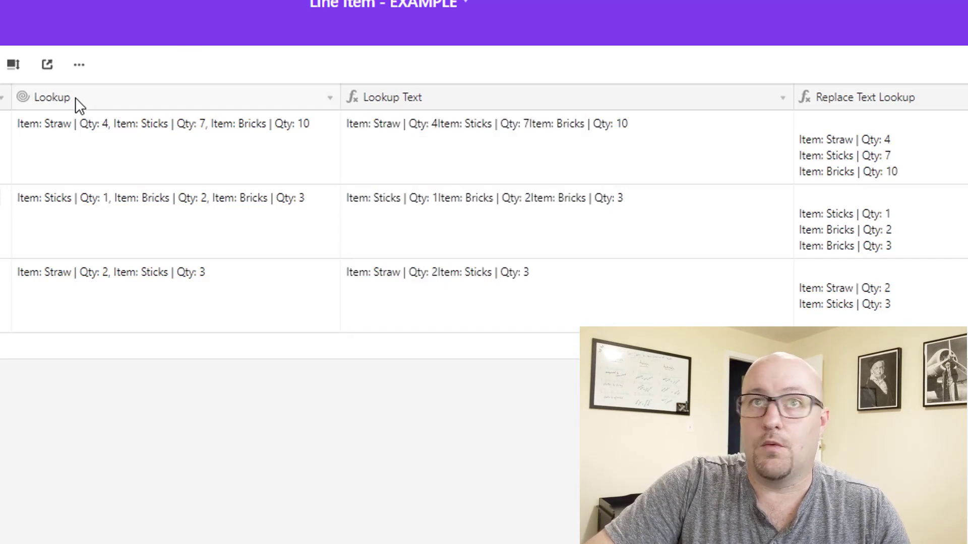
- Rename the Lookup field to Rollup and re-save the Lookup Text formula as CONCATENATE(Rollup)
{"action": "double_click", "coordinate": [65, 101]}
{"action": "type", "text": "R"}
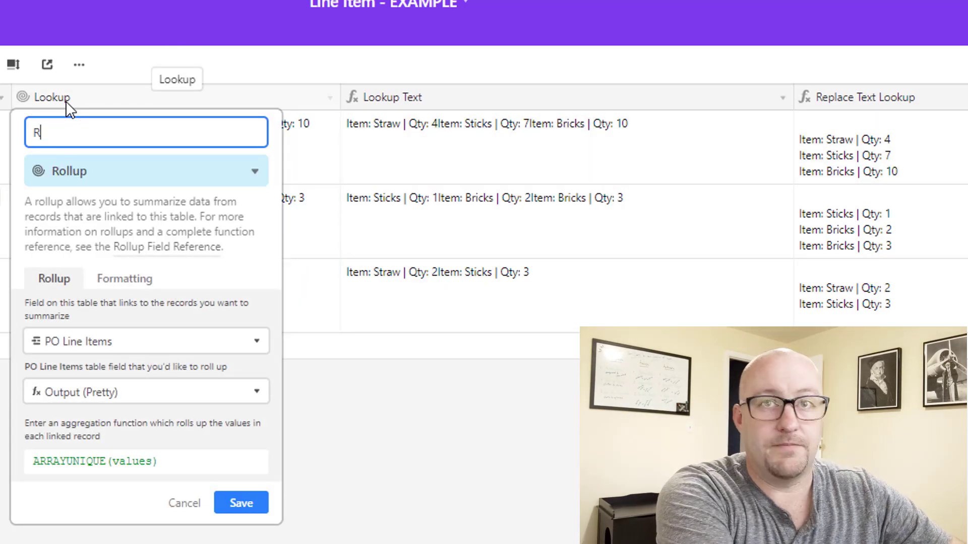
{"action": "type", "text": "ollup"}
{"action": "key", "text": "Return"}
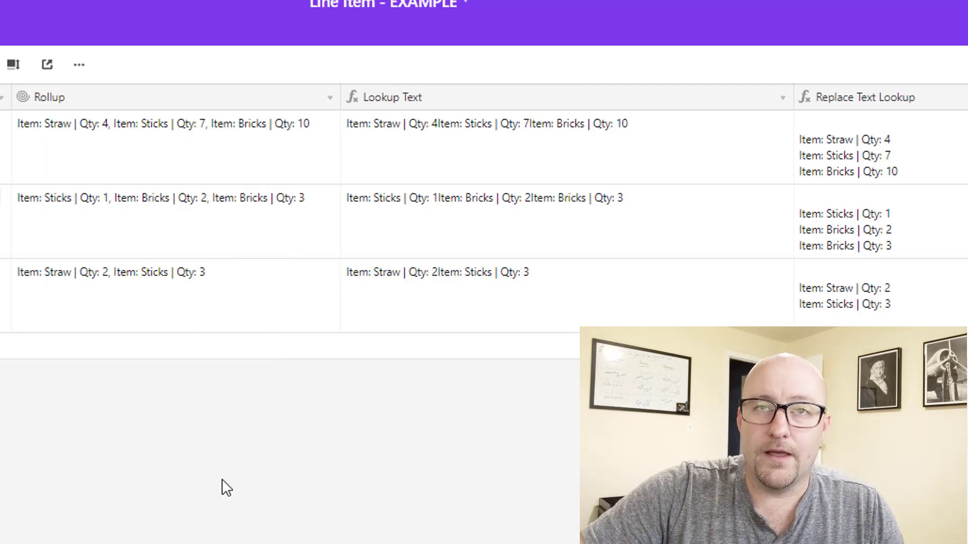
{"action": "double_click", "coordinate": [460, 96]}
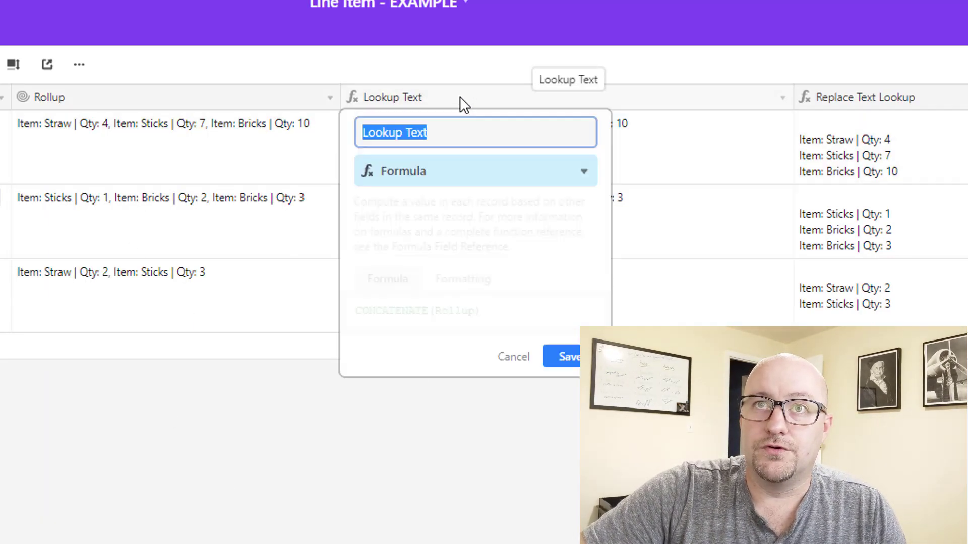
{"action": "left_click", "coordinate": [415, 319]}
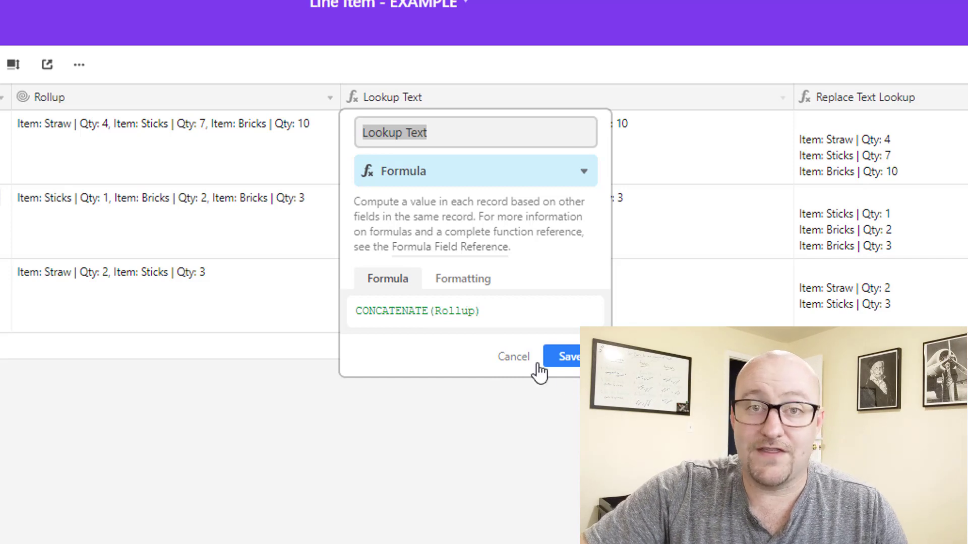
{"action": "left_click", "coordinate": [566, 360]}
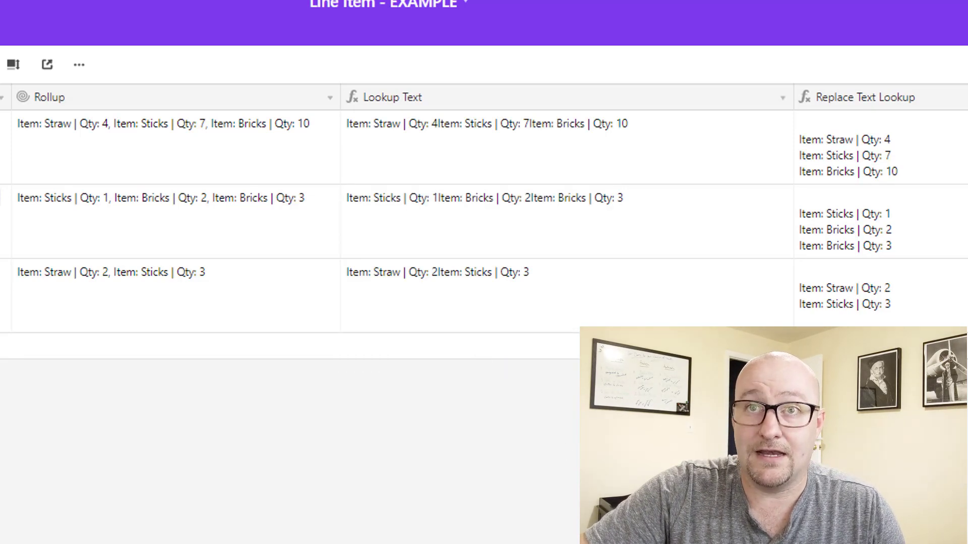
{"action": "double_click", "coordinate": [922, 101]}
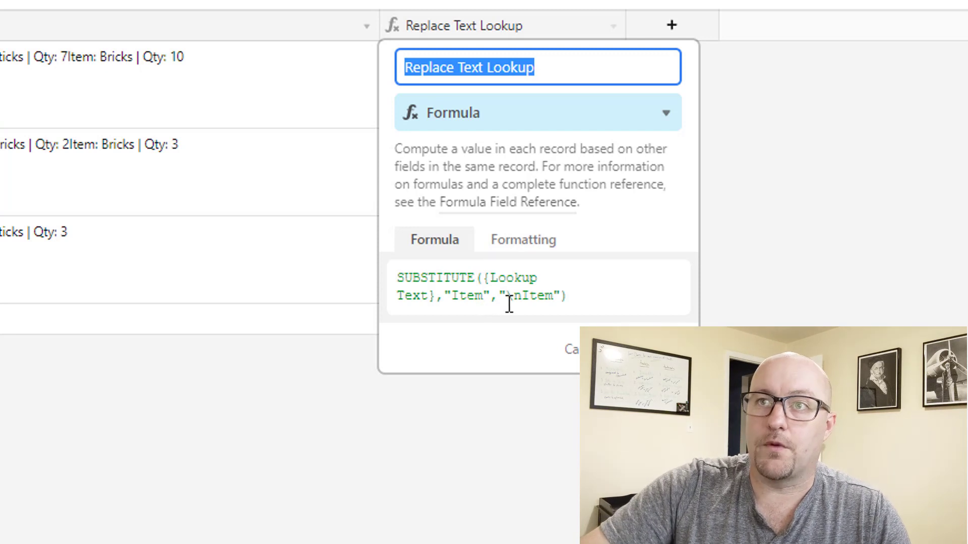
{"action": "left_click_drag", "start_coordinate": [509, 294], "coordinate": [557, 291]}
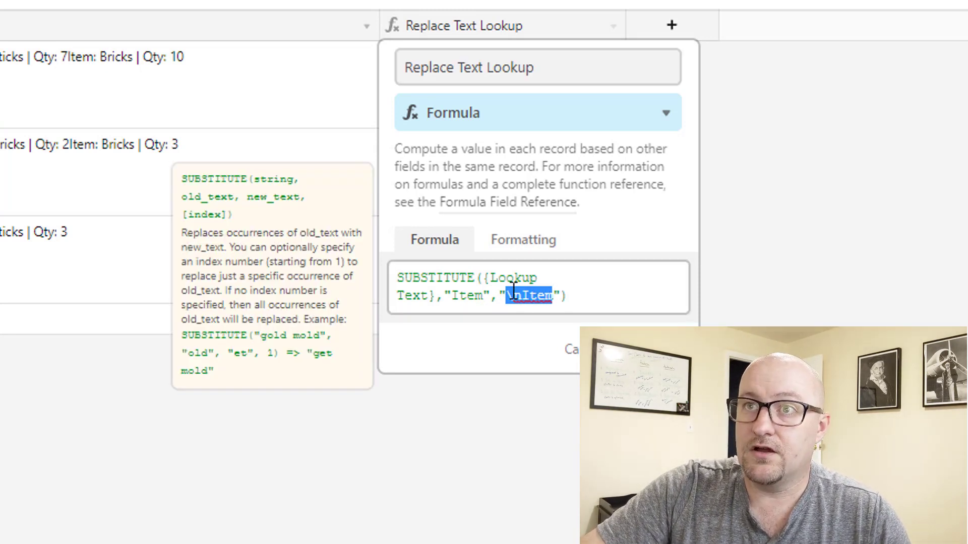
{"action": "left_click_drag", "start_coordinate": [505, 296], "coordinate": [498, 297]}
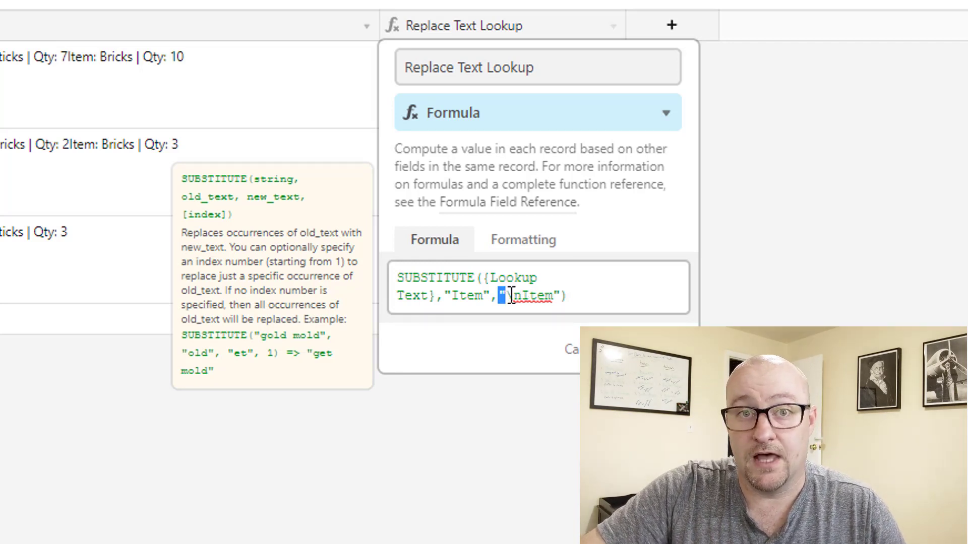
{"action": "left_click", "coordinate": [509, 298]}
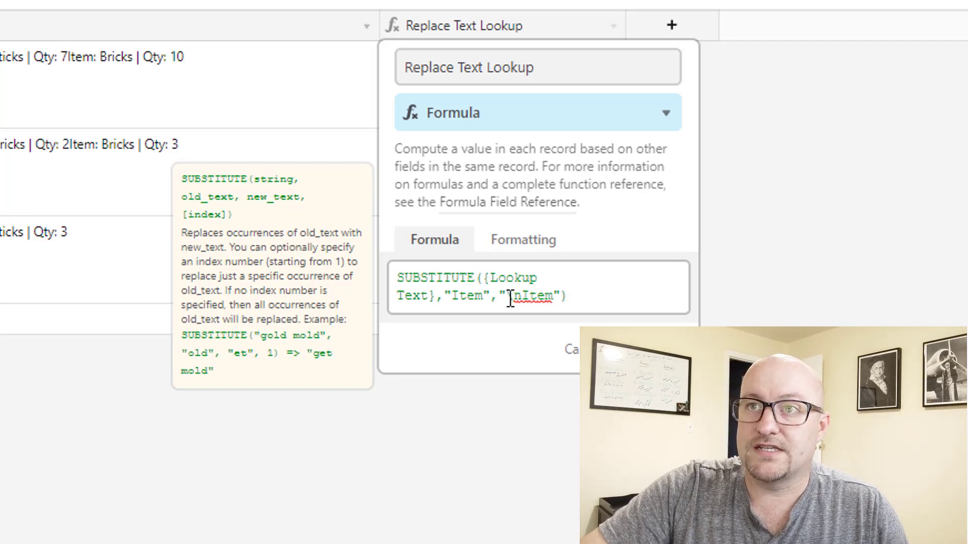
{"action": "left_click_drag", "start_coordinate": [510, 298], "coordinate": [525, 298]}
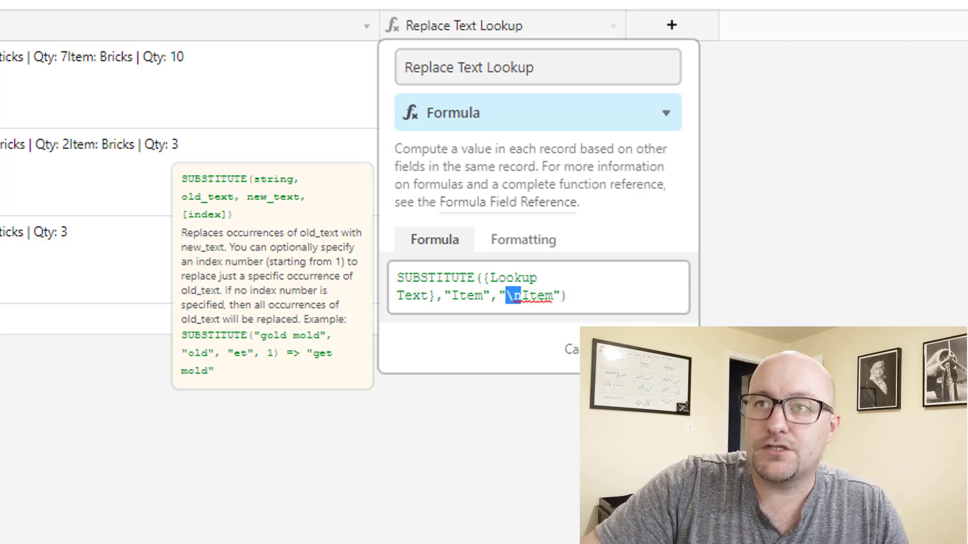
{"action": "left_click", "coordinate": [655, 351]}
{"action": "left_click", "coordinate": [428, 76]}
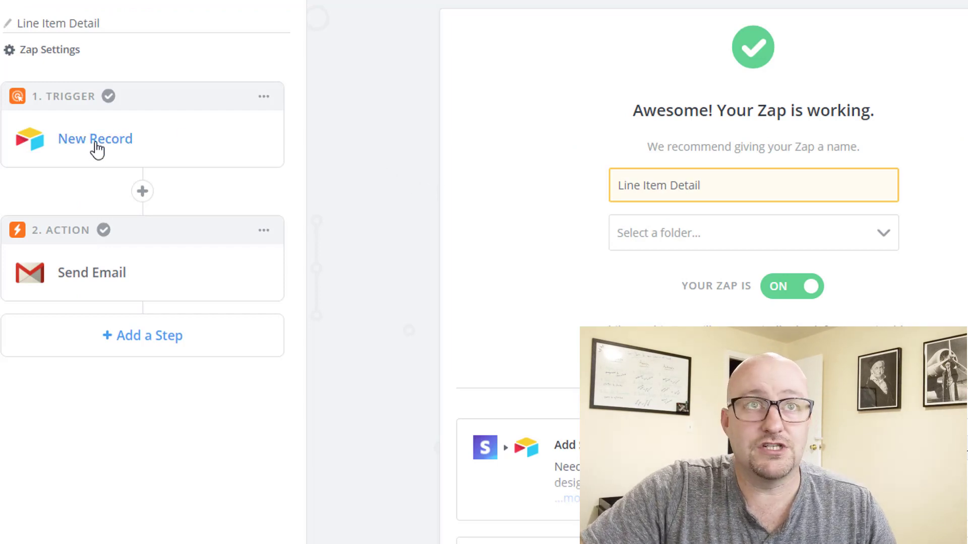
- Confirm the New Record trigger uses the current Airtable base and the PO table
{"action": "left_click", "coordinate": [94, 143]}
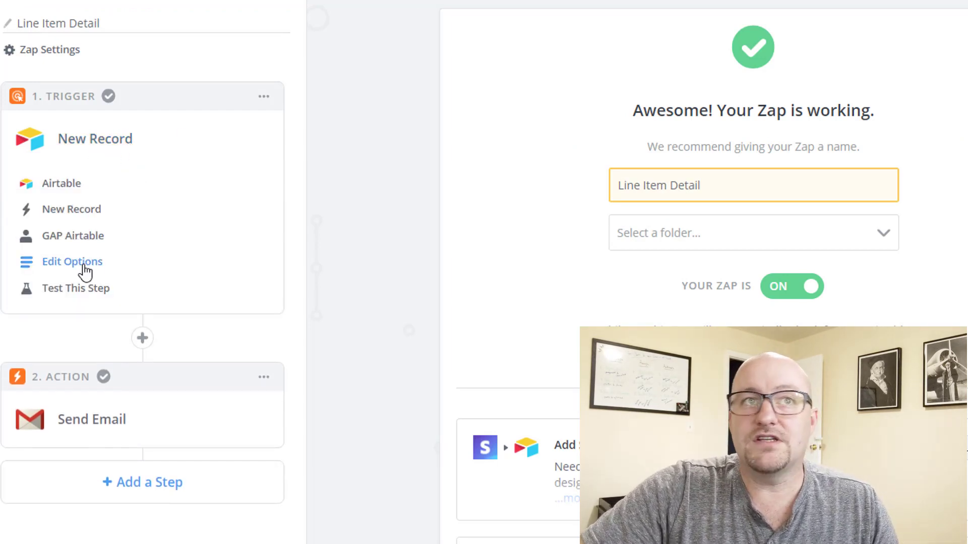
{"action": "left_click", "coordinate": [84, 267]}
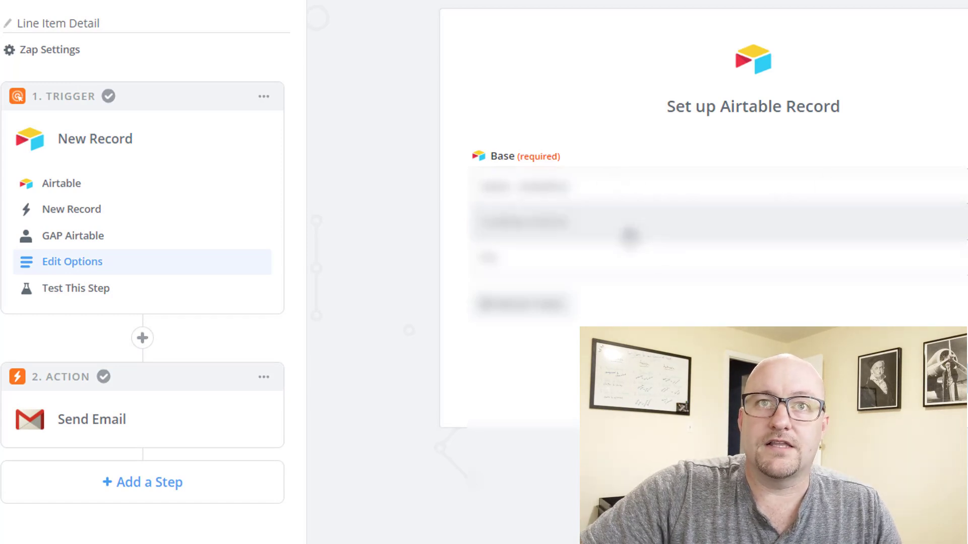
{"action": "left_click", "coordinate": [782, 202]}
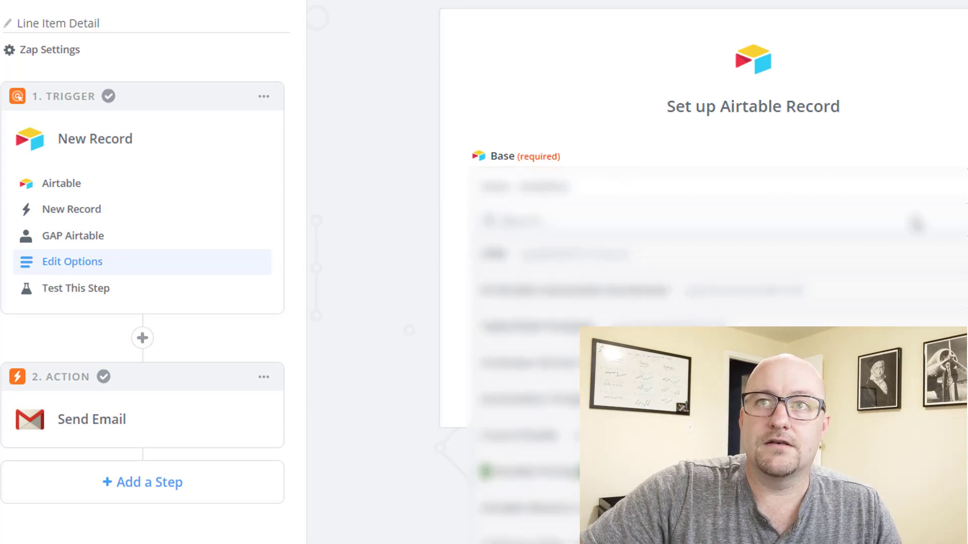
{"action": "left_click", "coordinate": [415, 237]}
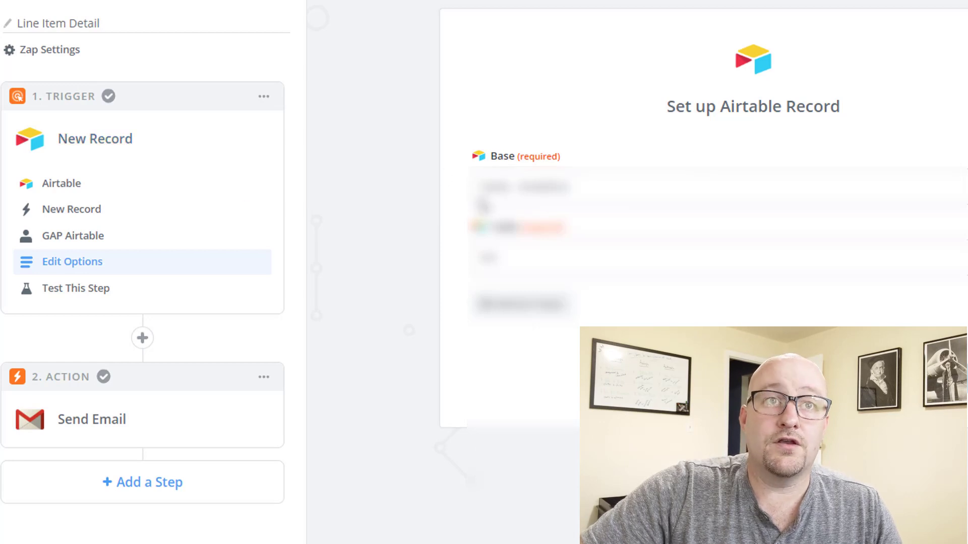
{"action": "left_click", "coordinate": [537, 255]}
{"action": "left_click", "coordinate": [409, 273]}
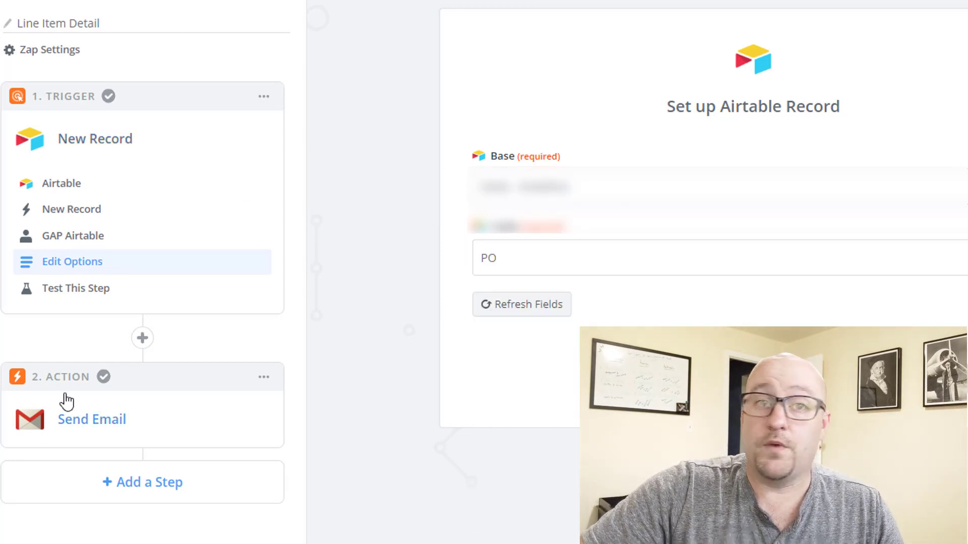
- Review the Gmail Send Email template's recipient, subject and body
{"action": "left_click", "coordinate": [91, 421]}
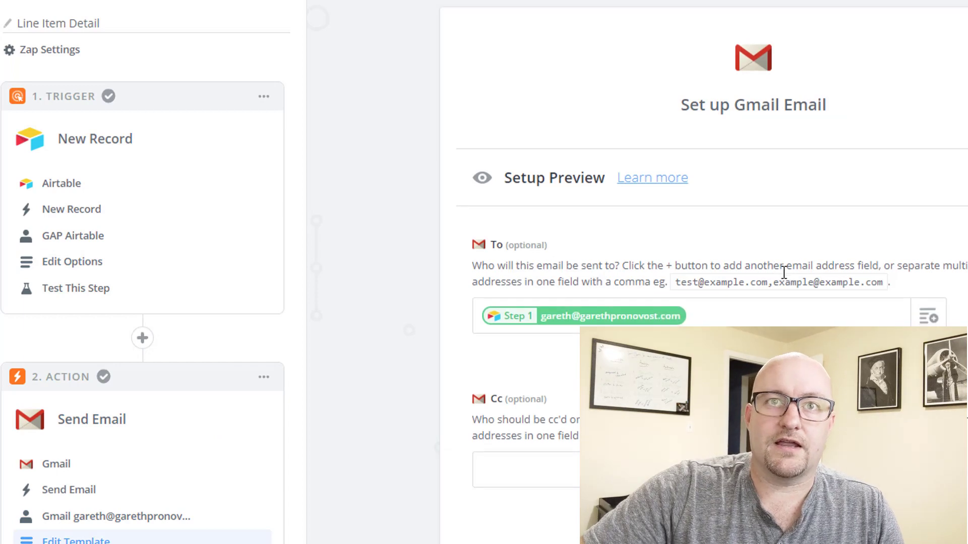
{"action": "scroll", "coordinate": [784, 273], "scroll_direction": "down", "scroll_amount": 3}
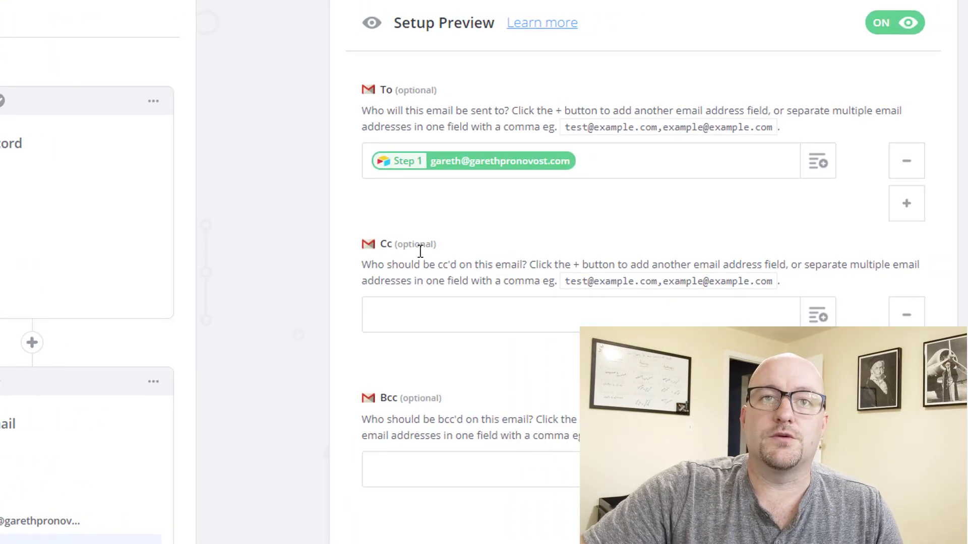
{"action": "scroll", "coordinate": [240, 194], "scroll_direction": "down", "scroll_amount": 10}
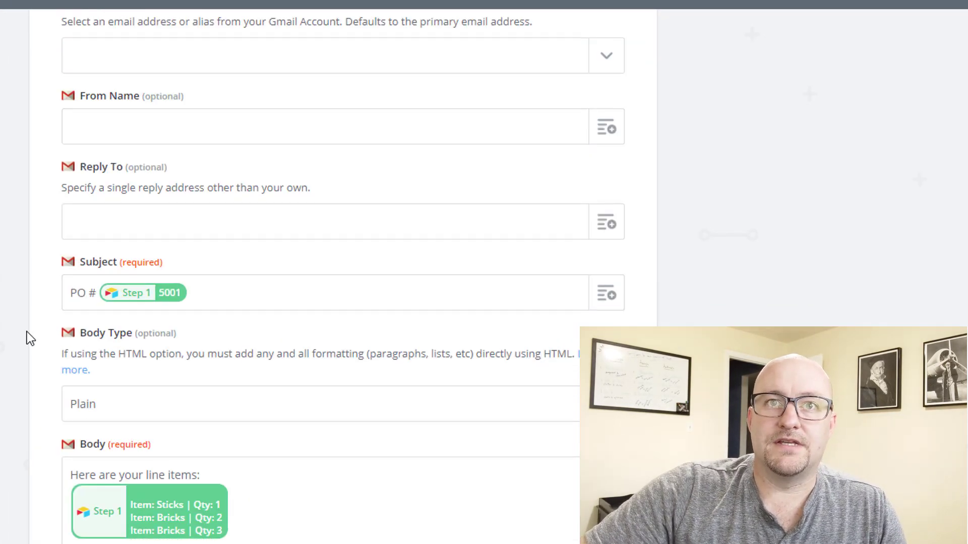
{"action": "scroll", "coordinate": [28, 338], "scroll_direction": "up", "scroll_amount": 6}
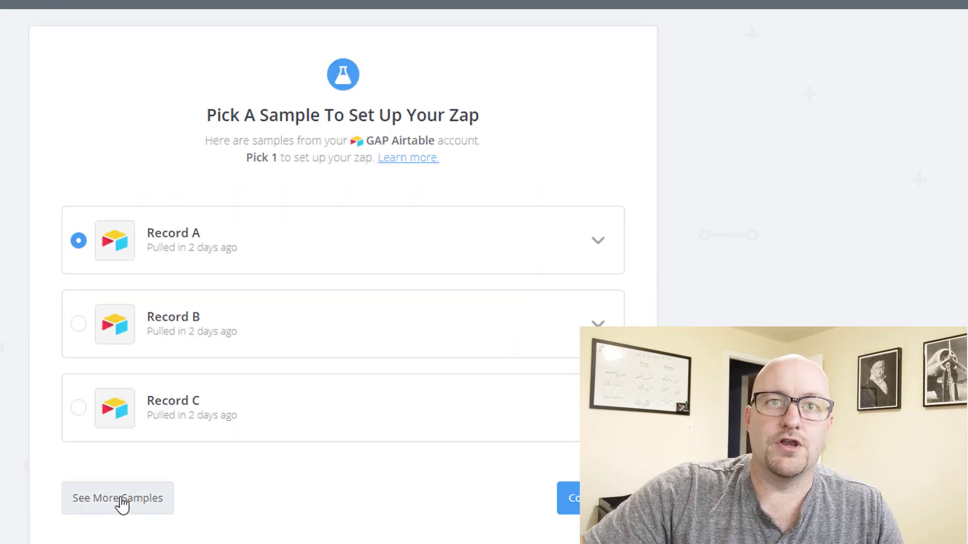
- Load more samples and pick Record A, with PO Number 5002, as the trigger sample
{"action": "left_click", "coordinate": [123, 503]}
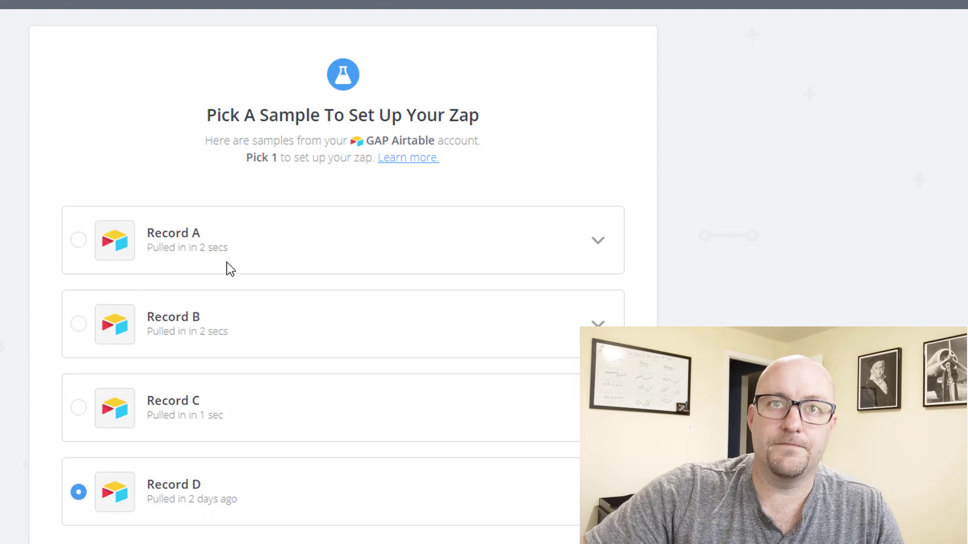
{"action": "left_click", "coordinate": [600, 249]}
{"action": "scroll", "coordinate": [210, 404], "scroll_direction": "down", "scroll_amount": 2}
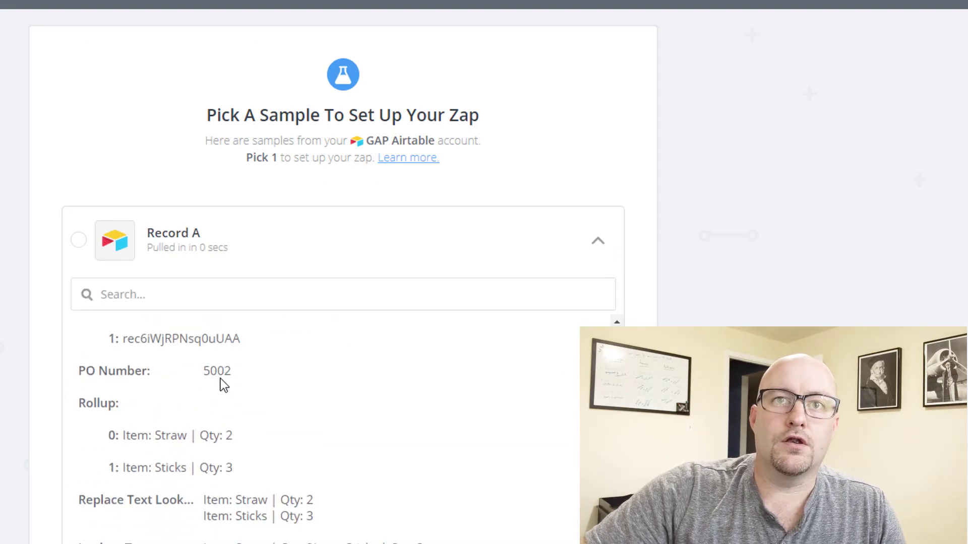
{"action": "left_click_drag", "start_coordinate": [201, 370], "coordinate": [237, 370]}
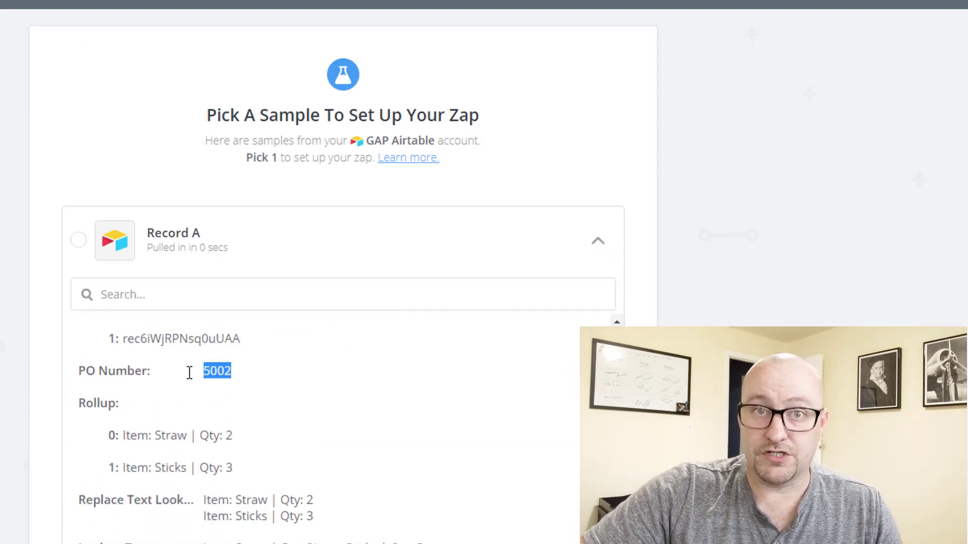
{"action": "left_click", "coordinate": [79, 242]}
{"action": "scroll", "coordinate": [670, 275], "scroll_direction": "down", "scroll_amount": 6}
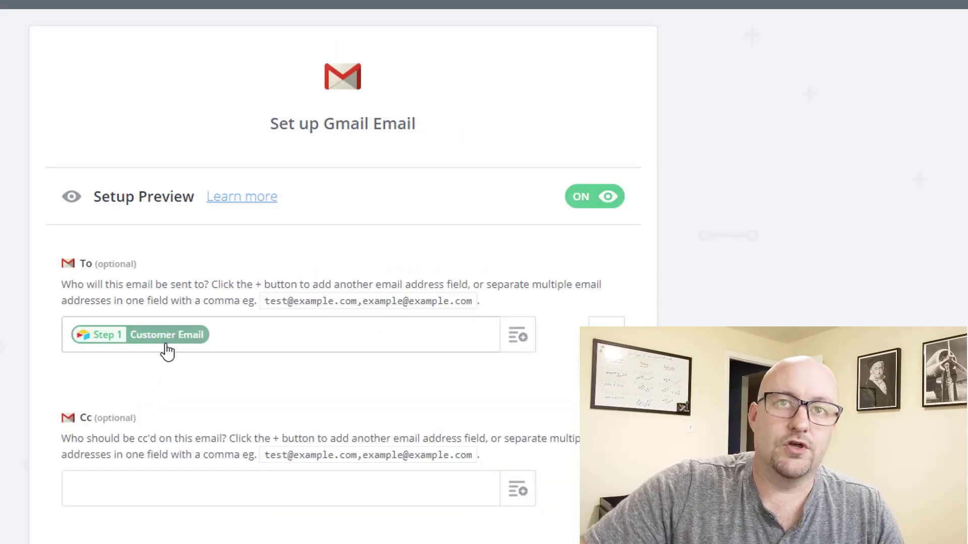
- Scroll to the Subject and Body fields showing PO # 5002 with its Straw and Sticks items
{"action": "scroll", "coordinate": [166, 350], "scroll_direction": "down", "scroll_amount": 3}
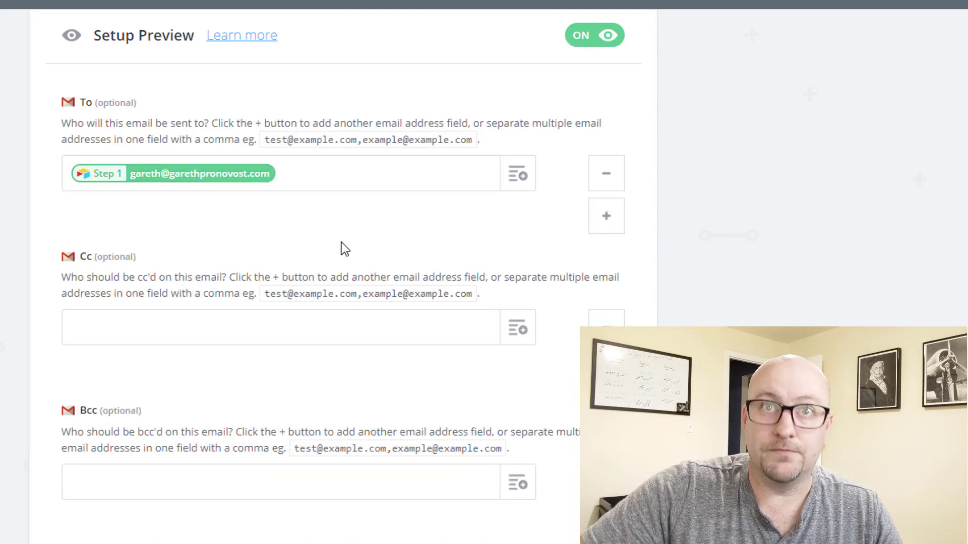
{"action": "scroll", "coordinate": [344, 246], "scroll_direction": "down", "scroll_amount": 10}
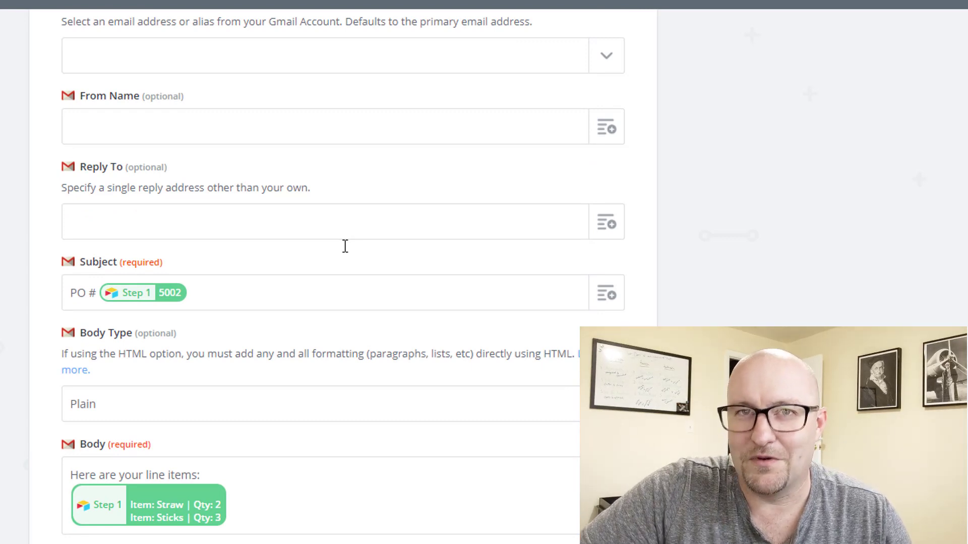
{"action": "scroll", "coordinate": [343, 250], "scroll_direction": "down", "scroll_amount": 2}
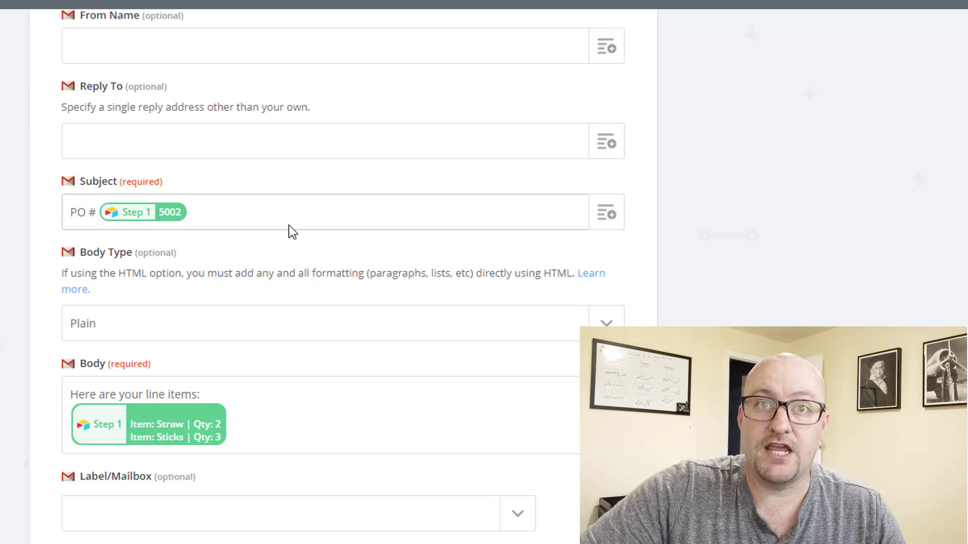
{"action": "scroll", "coordinate": [283, 237], "scroll_direction": "down", "scroll_amount": 4}
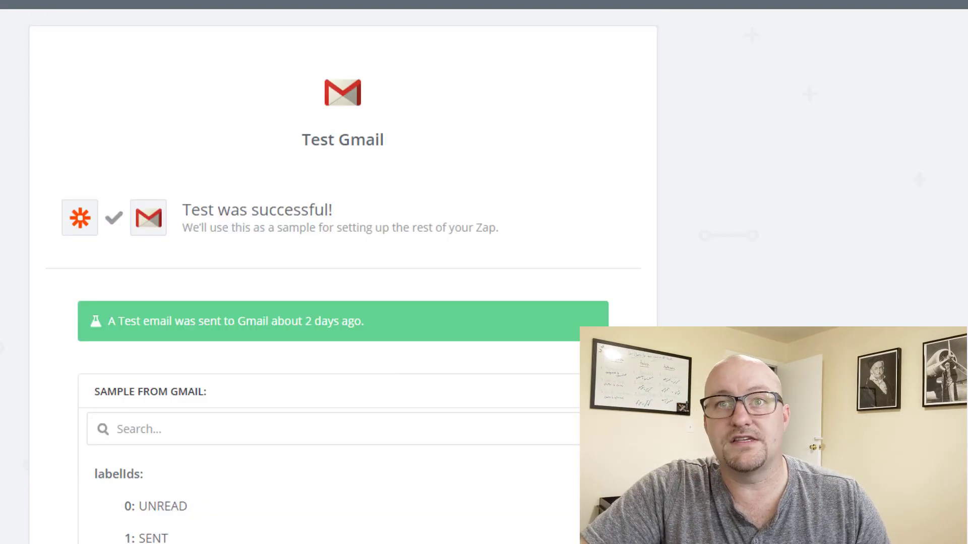
- Re-test the Gmail step and send a test email for PO # 5002
{"action": "scroll", "coordinate": [294, 452], "scroll_direction": "down", "scroll_amount": 2}
{"action": "scroll", "coordinate": [294, 452], "scroll_direction": "down", "scroll_amount": 3}
{"action": "left_click", "coordinate": [143, 471]}
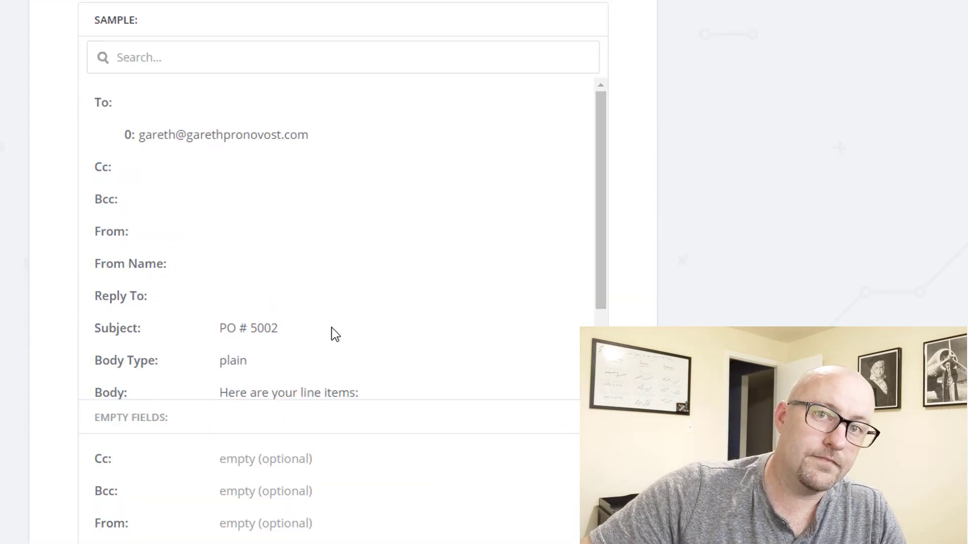
{"action": "scroll", "coordinate": [331, 333], "scroll_direction": "down", "scroll_amount": 2}
{"action": "scroll", "coordinate": [682, 217], "scroll_direction": "down", "scroll_amount": 5}
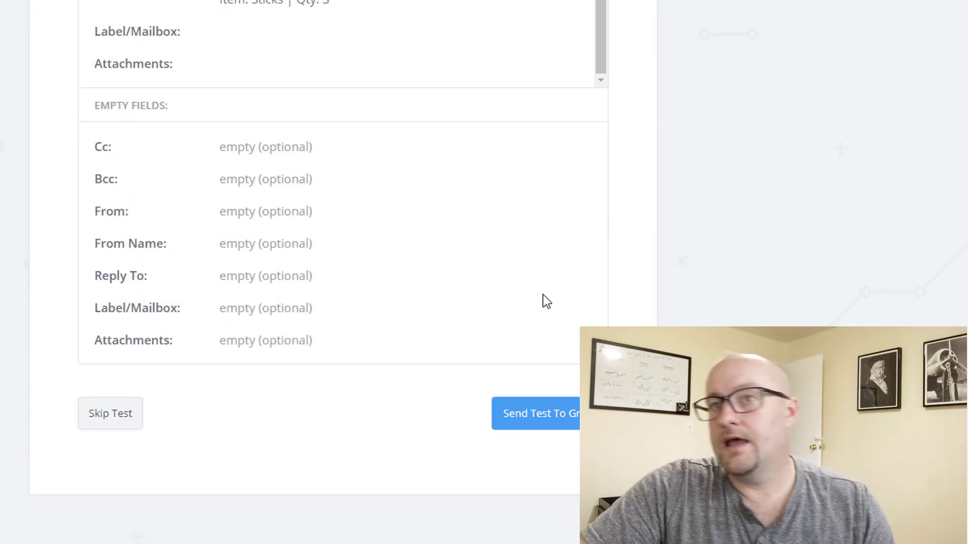
{"action": "left_click", "coordinate": [573, 411]}
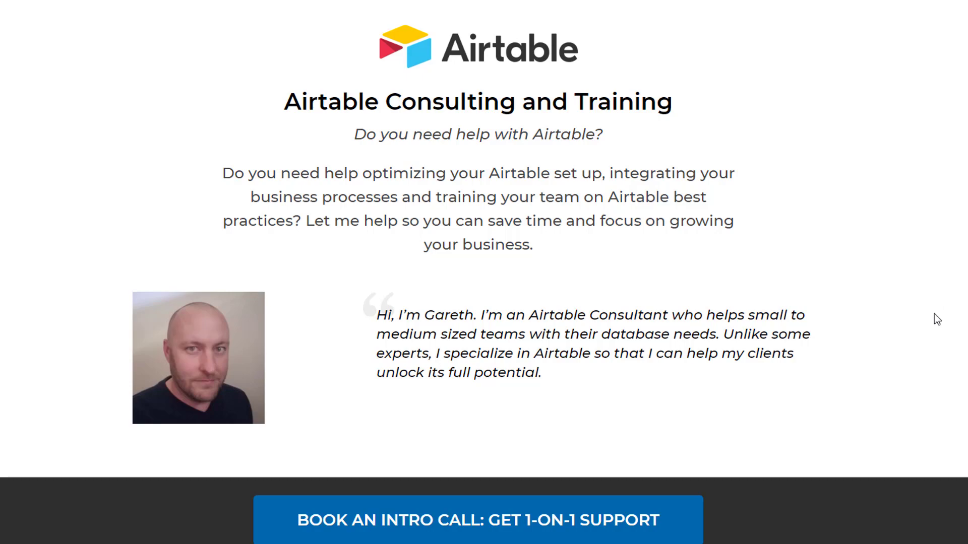
- Scroll down the consulting page to reach Zapier's GAP Consulting folder of 12 zaps
{"action": "scroll", "coordinate": [896, 331], "scroll_direction": "down", "scroll_amount": 10}
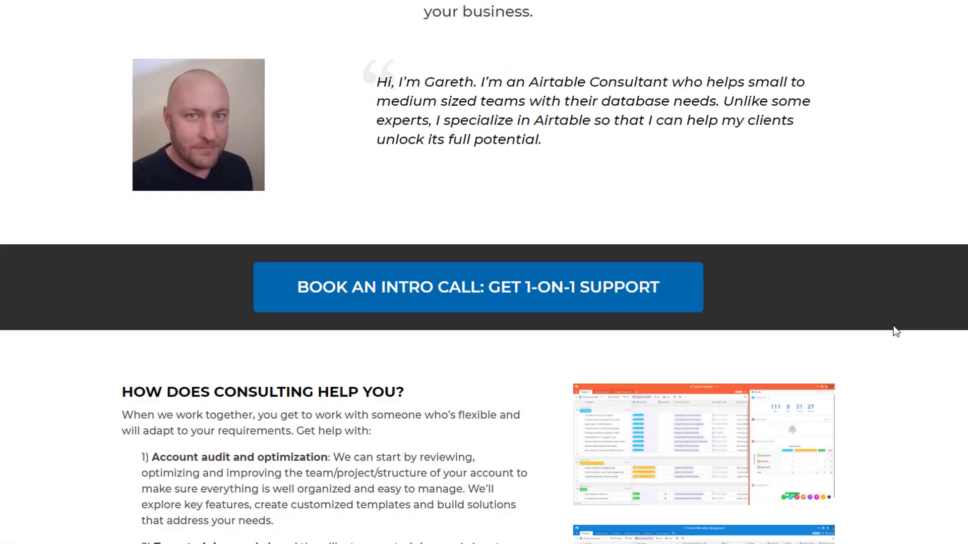
{"action": "scroll", "coordinate": [896, 331], "scroll_direction": "down", "scroll_amount": 9}
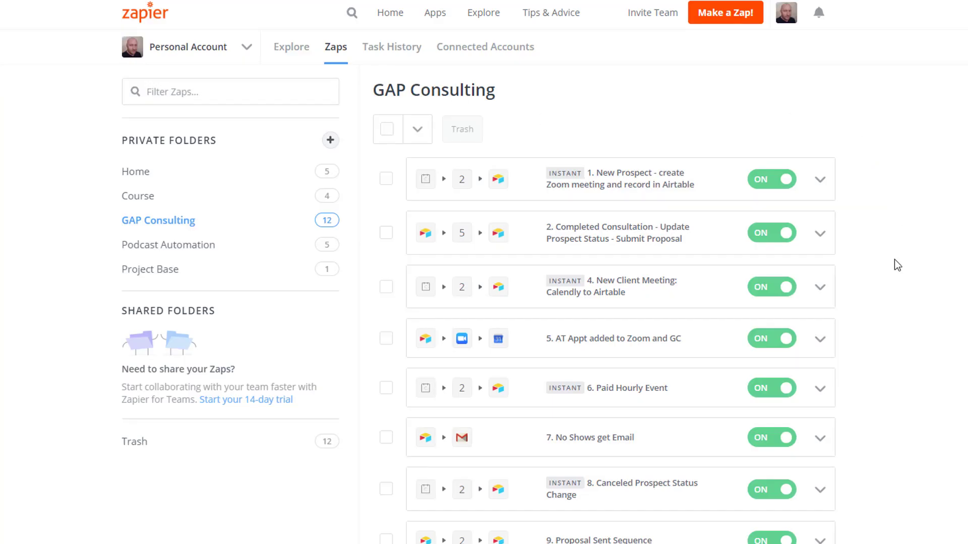
{"action": "scroll", "coordinate": [906, 286], "scroll_direction": "down", "scroll_amount": 1}
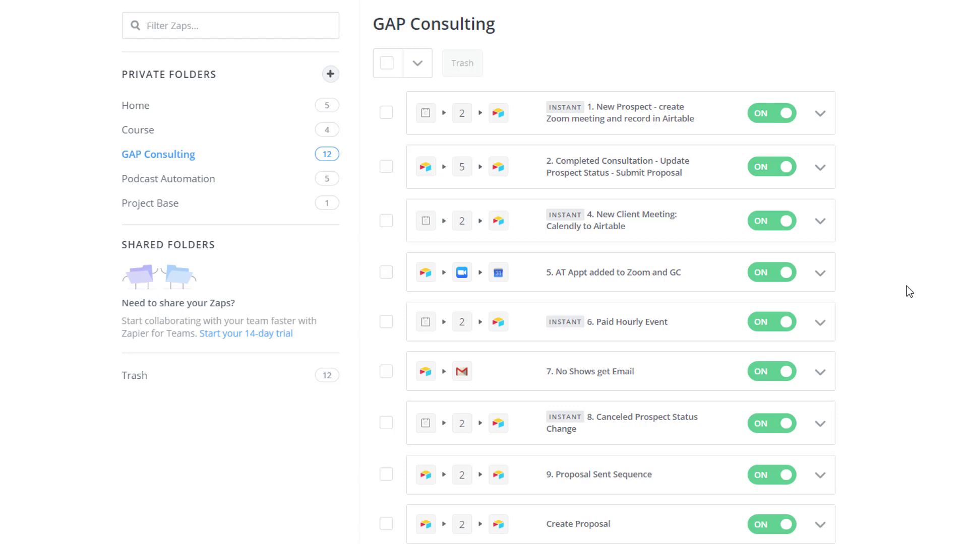
{"action": "scroll", "coordinate": [906, 285], "scroll_direction": "up", "scroll_amount": 1}
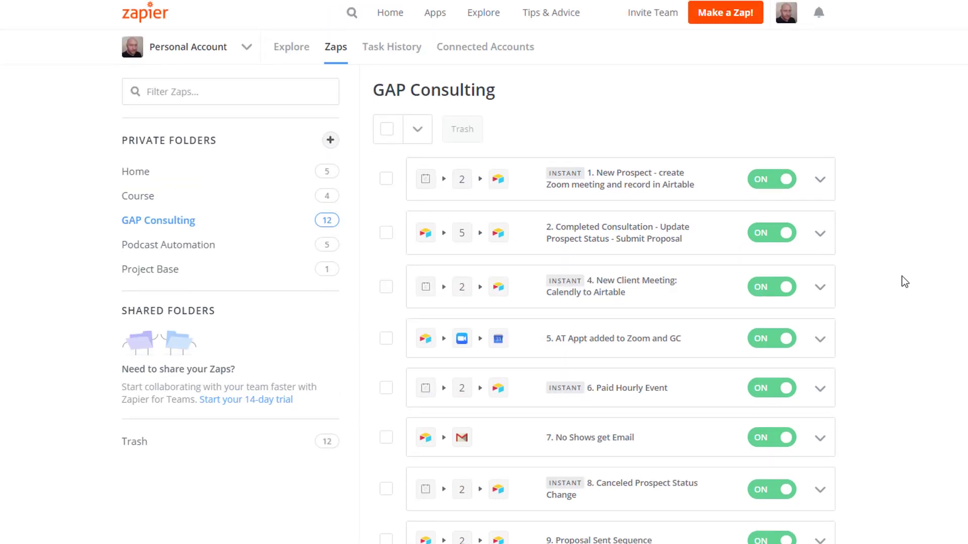